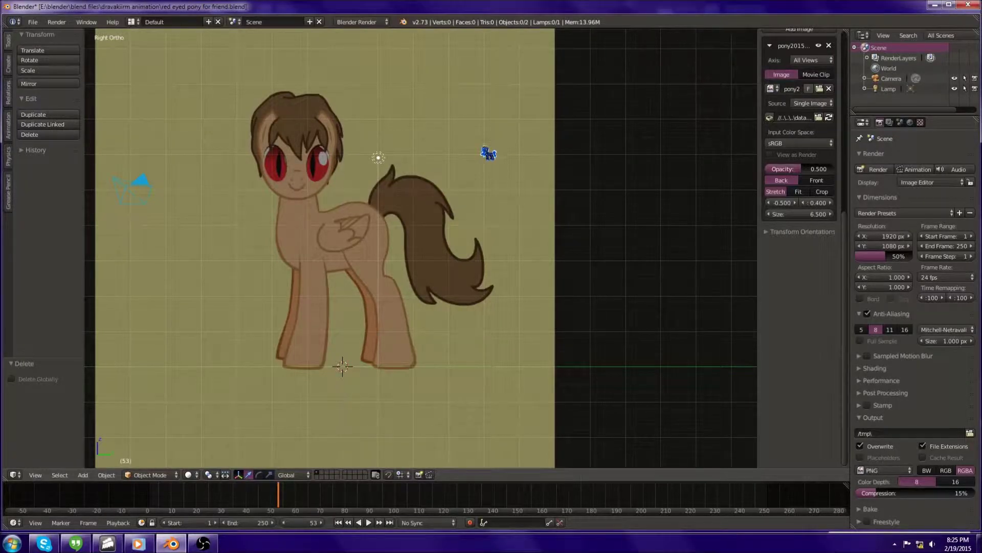
# - Pan the view to reposition the pony reference image
pyautogui.keyDown('shift'); pyautogui.moveTo(409, 245); pyautogui.dragTo(484, 221, button='middle'); pyautogui.keyUp('shift')
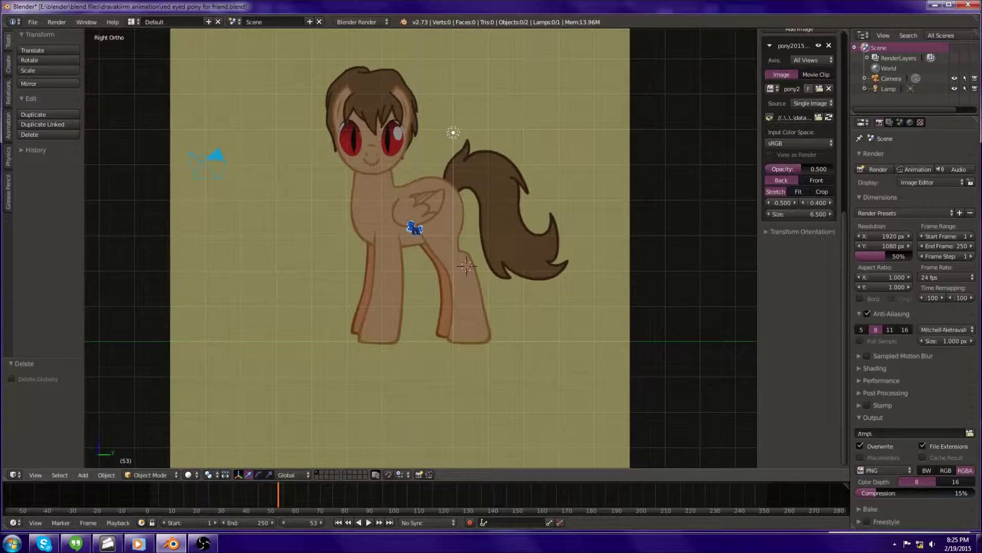
pyautogui.hotkey('shift', 'c')
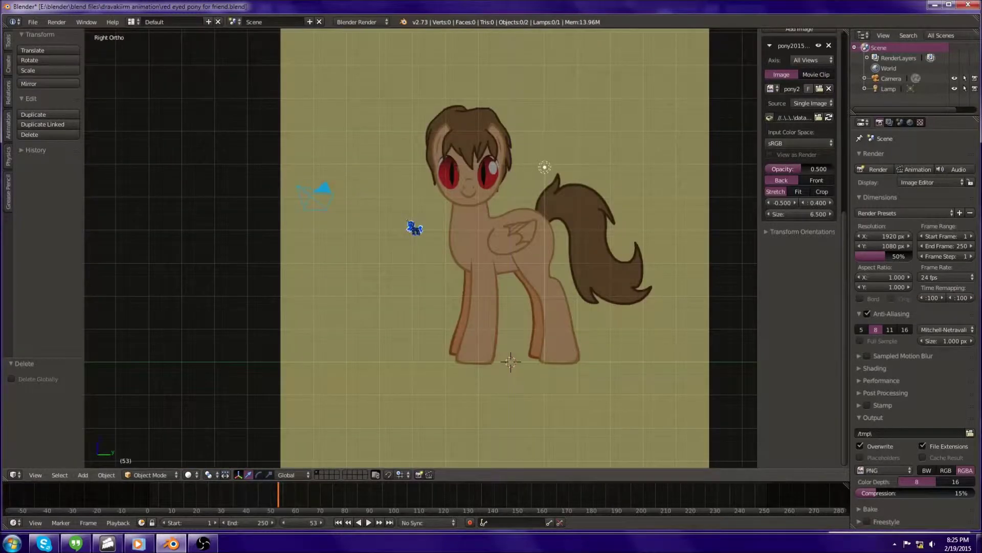
pyautogui.keyDown('shift'); pyautogui.moveTo(424, 228); pyautogui.dragTo(409, 214, button='middle'); pyautogui.keyUp('shift')
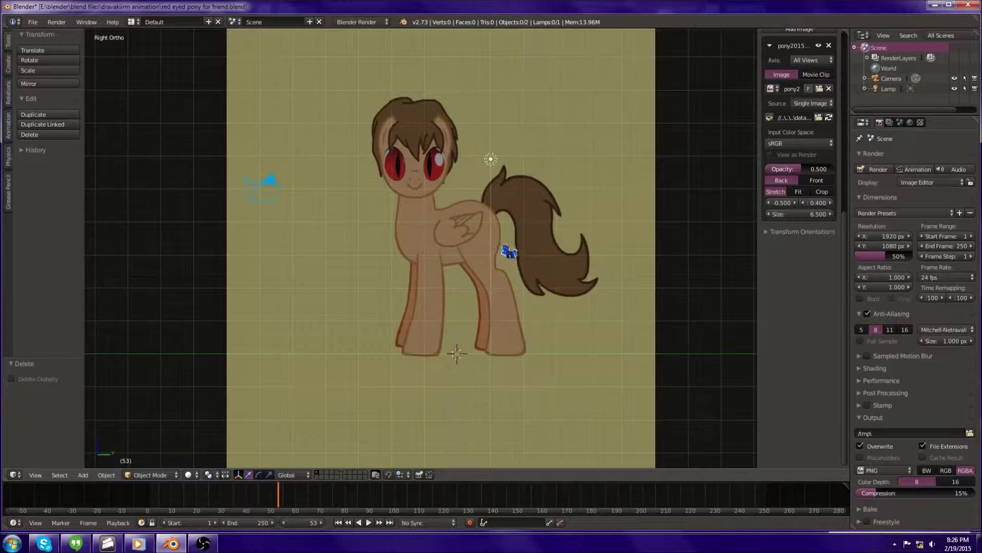
pyautogui.moveTo(420, 246); pyautogui.dragTo(466, 210, button='middle')
pyautogui.press('KP_3')
pyautogui.press('ctrl+KP_3')
pyautogui.press('KP_3')
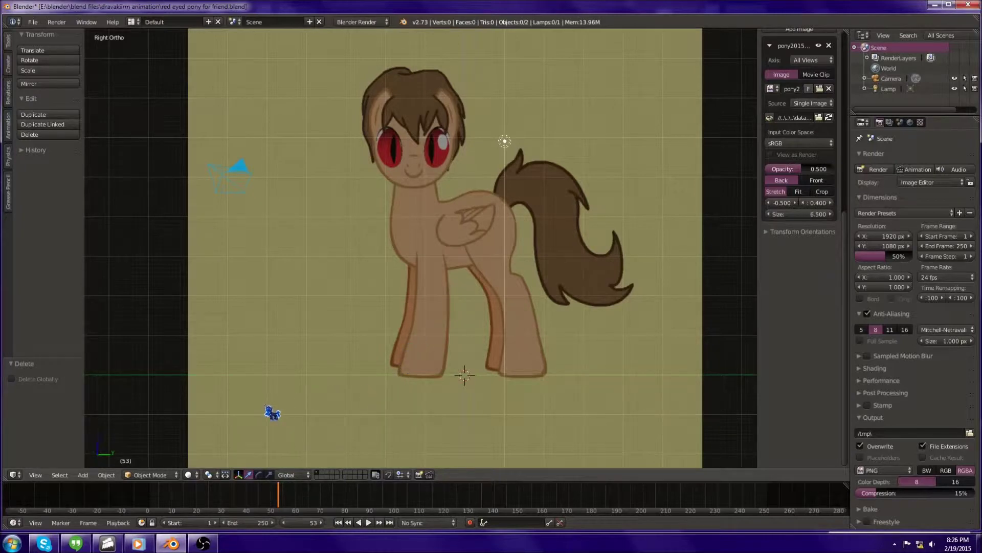
# - Add a cylinder rotated 90 degrees and place it over the pony's body
pyautogui.hotkey('shift', 'a')
pyautogui.click(450, 372)
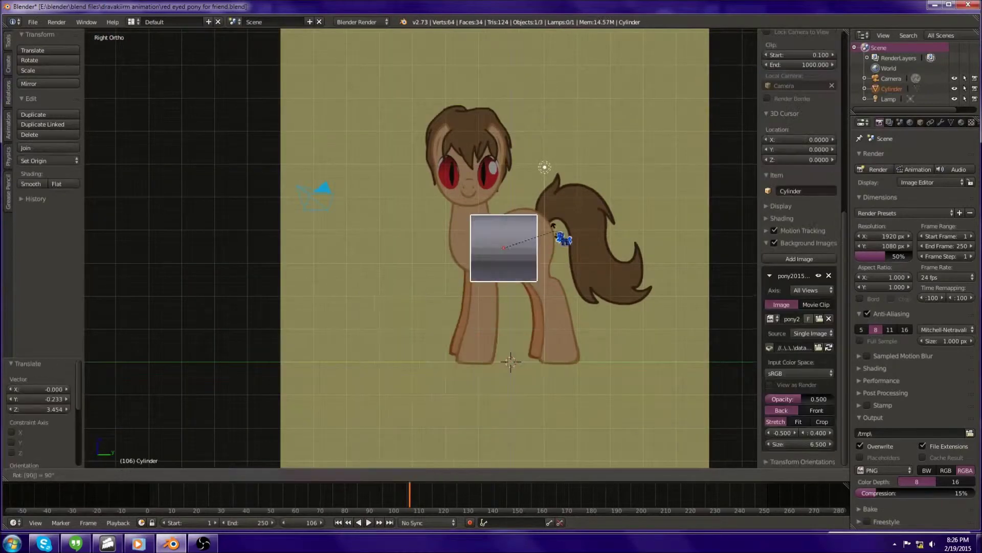
pyautogui.scroll(3, 496, 245)
pyautogui.write('r90')
pyautogui.press('Return')
pyautogui.press('g')
pyautogui.click(498, 245)
pyautogui.press('Tab')
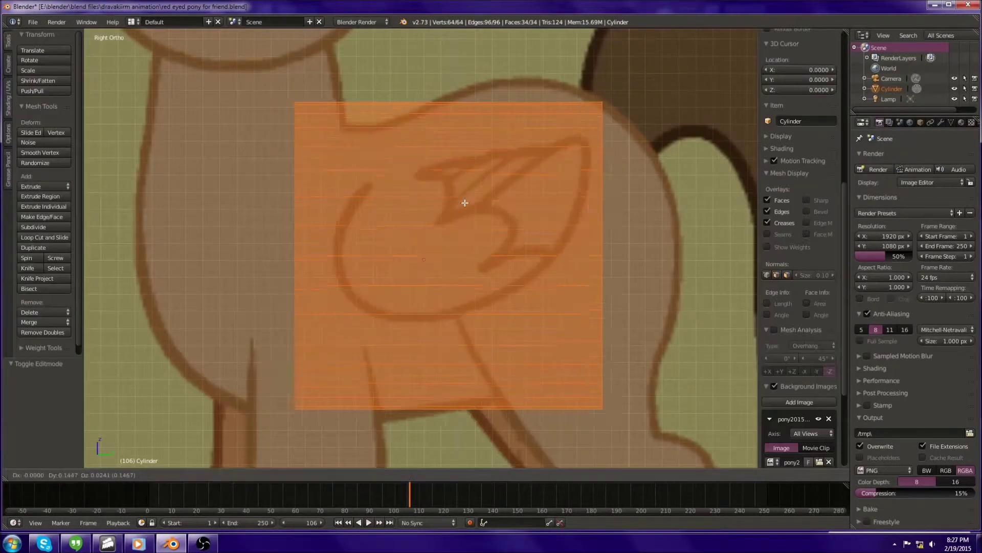
# - Extrude and taper the first rings from the cylinder's end cap along the body
pyautogui.moveTo(428, 219); pyautogui.dragTo(147, 250, button='middle')
pyautogui.press('KP_3')
pyautogui.press('e')
pyautogui.press('s')
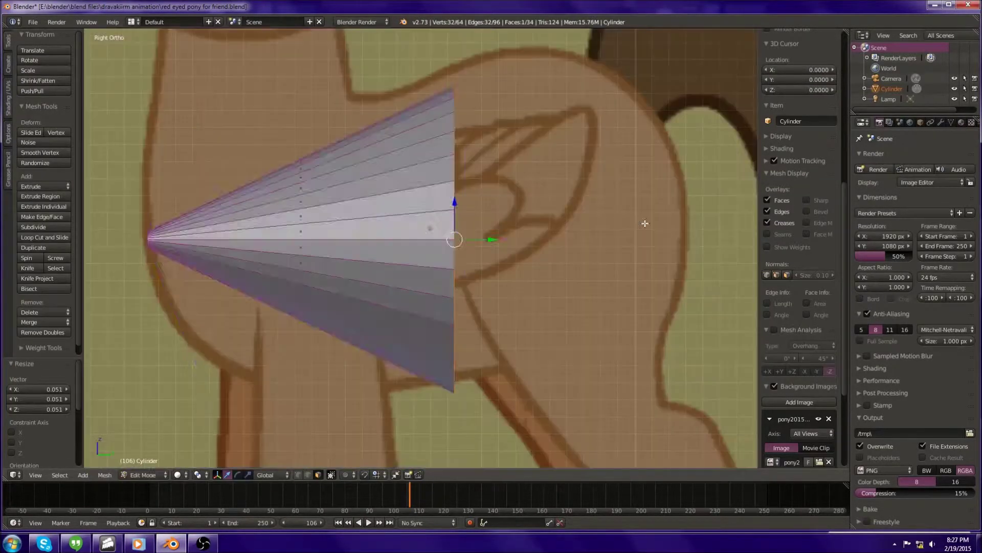
pyautogui.click(439, 178)
pyautogui.scroll(-2, 439, 177)
pyautogui.press('e')
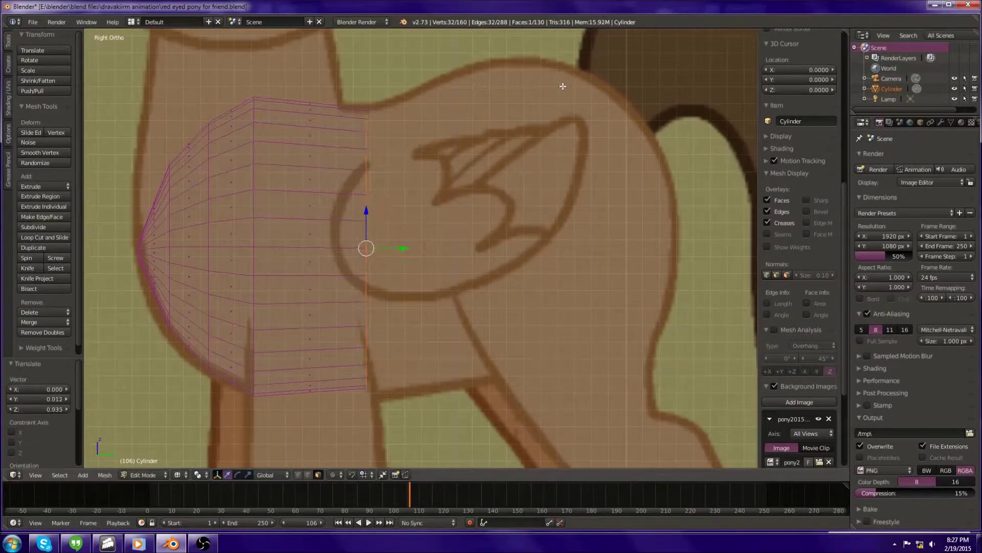
pyautogui.press('s')
pyautogui.click(566, 87)
# - Extrude and scale further rings to finish the bean-shaped body
pyautogui.scroll(2, 614, 61)
pyautogui.press('e')
pyautogui.click(660, 36)
pyautogui.press('s')
pyautogui.click(603, 66)
pyautogui.press('e')
pyautogui.click(568, 83)
pyautogui.press('e')
pyautogui.click(612, 132)
# - Delete the end cap face of the body mesh
pyautogui.moveTo(612, 132); pyautogui.dragTo(565, 202, button='middle')
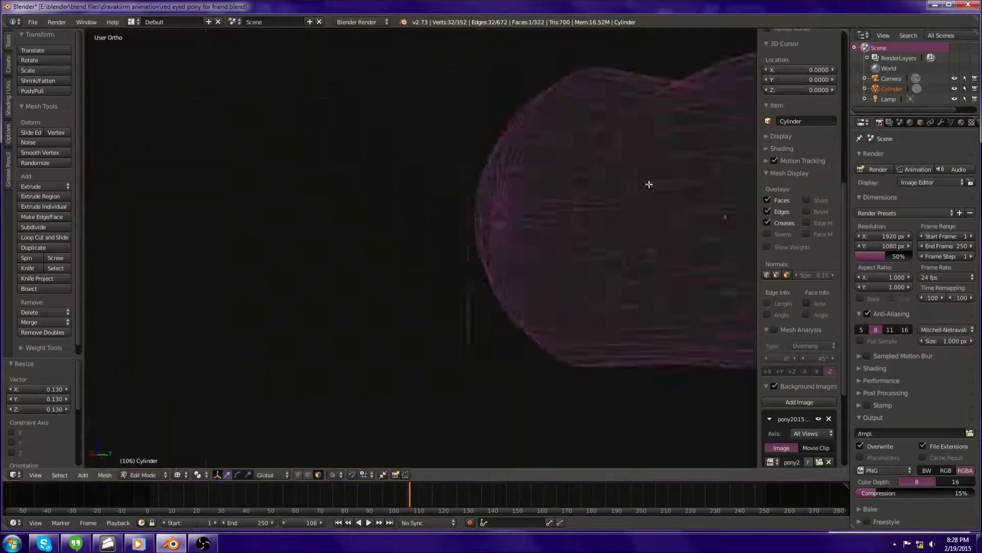
pyautogui.scroll(4, 566, 201)
pyautogui.moveTo(555, 158); pyautogui.dragTo(508, 187, button='middle')
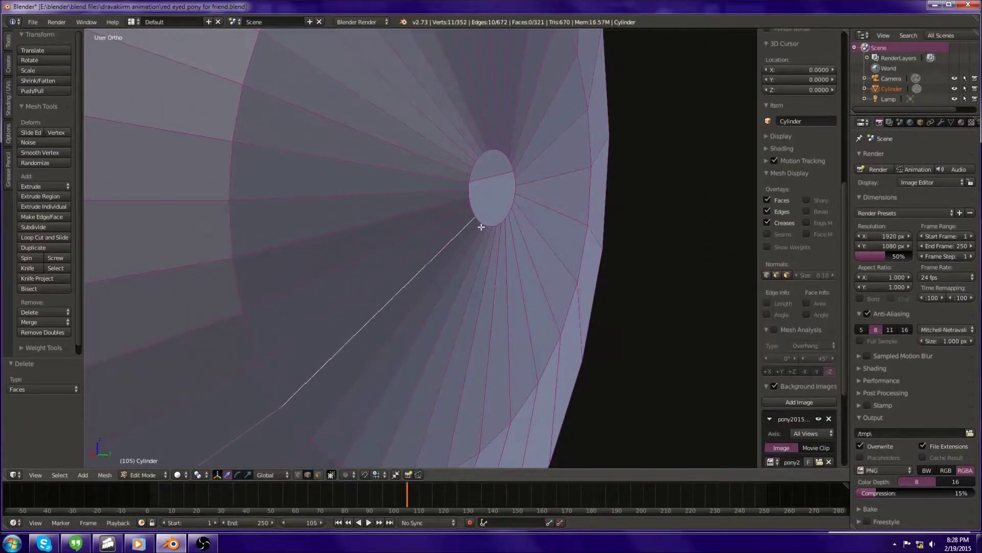
pyautogui.press('x')
pyautogui.click(105, 475)
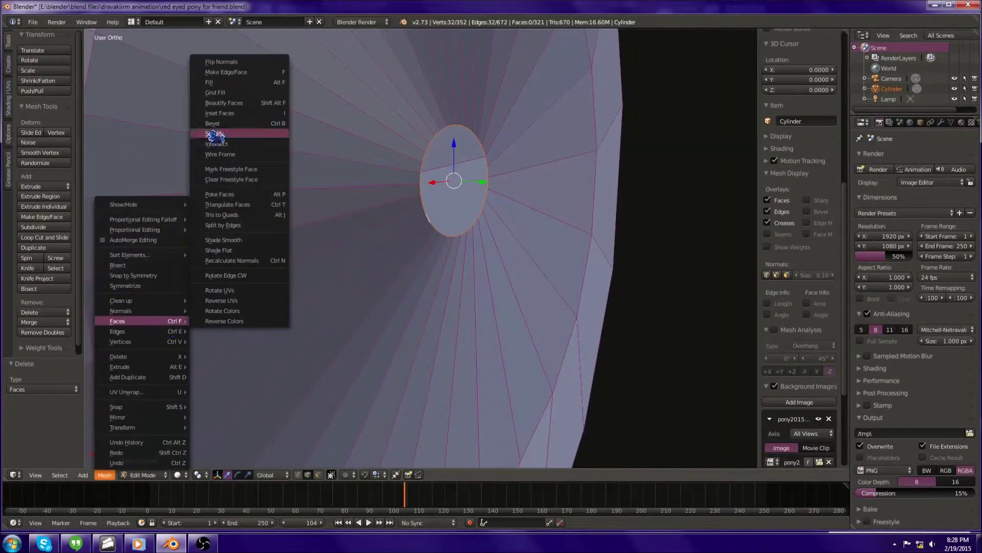
pyautogui.click(104, 474)
# - Select the other end's boundary loop, fill it, then delete that face to leave it open
pyautogui.moveTo(117, 331)
pyautogui.moveTo(275, 268)
pyautogui.mouseDown(button='middle')
pyautogui.moveTo(474, 202)
pyautogui.moveTo(461, 231)
pyautogui.mouseUp(button='middle')
pyautogui.press('ctrl+KP_1')
pyautogui.rightClick(492, 272)
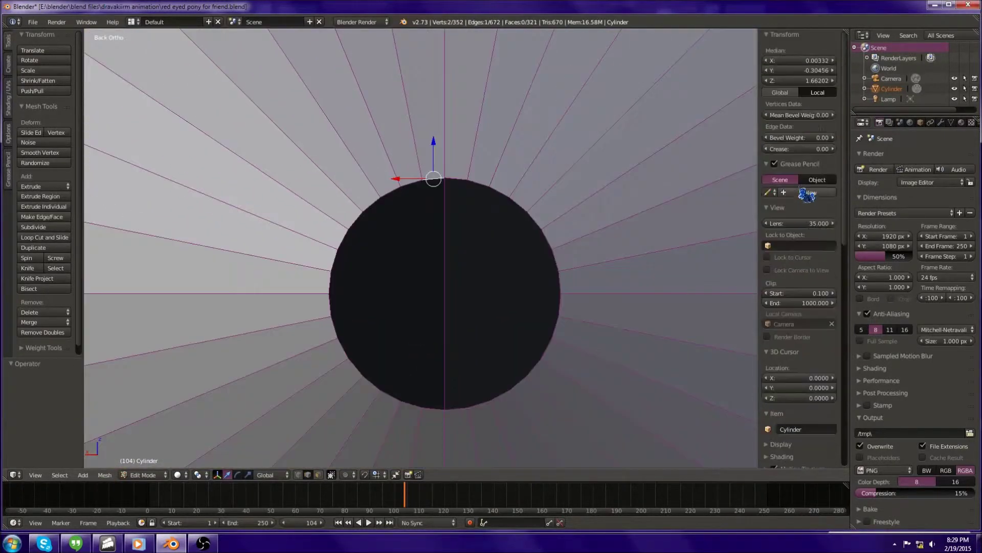
pyautogui.keyDown('alt'); pyautogui.rightClick(433, 179); pyautogui.keyUp('alt')
pyautogui.press('f')
pyautogui.moveTo(428, 334)
pyautogui.mouseDown(button='middle')
pyautogui.moveTo(406, 272)
pyautogui.moveTo(485, 272)
pyautogui.moveTo(442, 254)
pyautogui.mouseUp(button='middle')
pyautogui.press('x')
pyautogui.press('f')
# - Return to the right side view with wireframe display
pyautogui.press('KP_3')
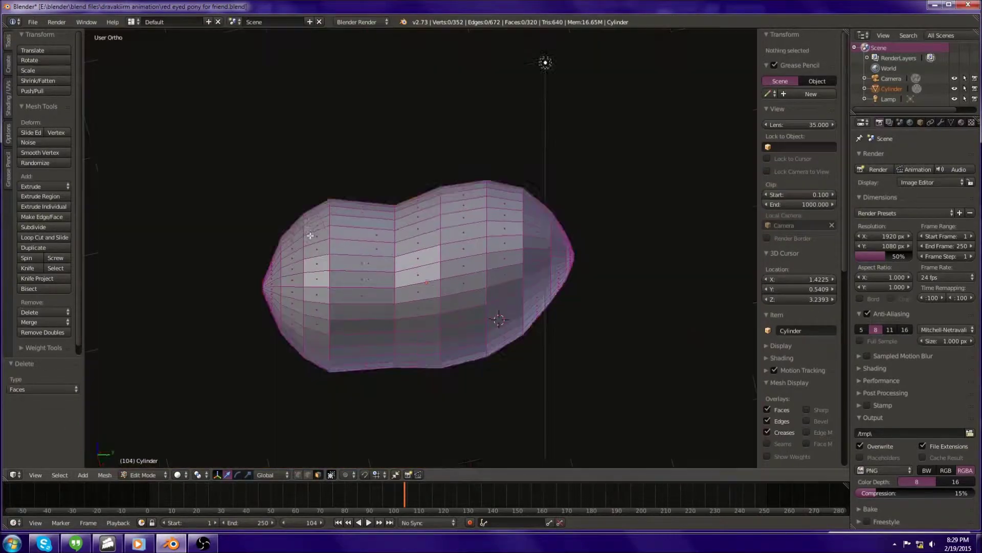
pyautogui.scroll(-3, 326, 326)
pyautogui.press('z')
pyautogui.scroll(2, 326, 326)
# - Extrude a neck ring from the body and move it toward the head
pyautogui.keyDown('alt'); pyautogui.rightClick(447, 115); pyautogui.keyUp('alt')
pyautogui.press('e')
pyautogui.press('s')
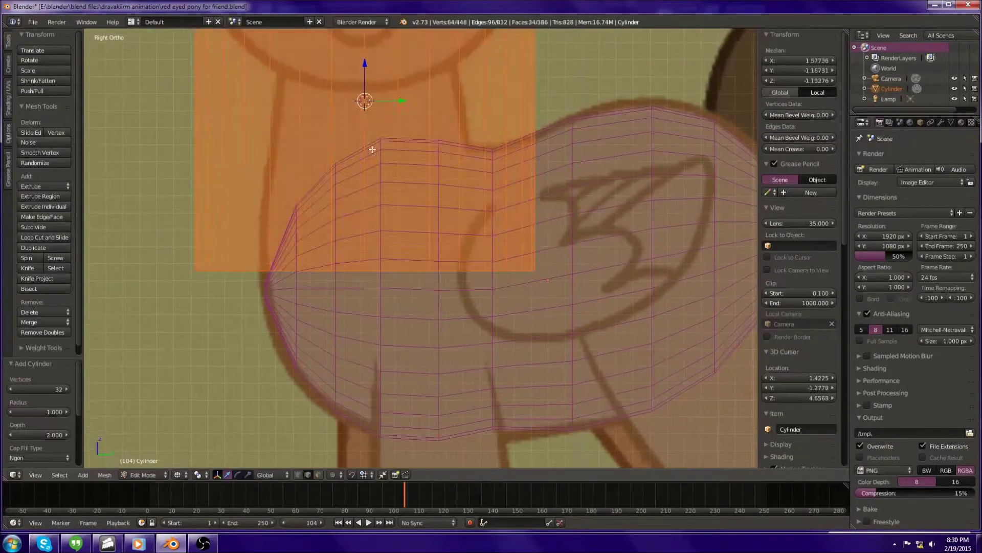
pyautogui.press('g')
pyautogui.click(496, 182)
pyautogui.press('KP_7')
pyautogui.press('g')
pyautogui.click(685, 285)
# - Extend the neck upward and size its top ring, back in solid shading
pyautogui.press('KP_3')
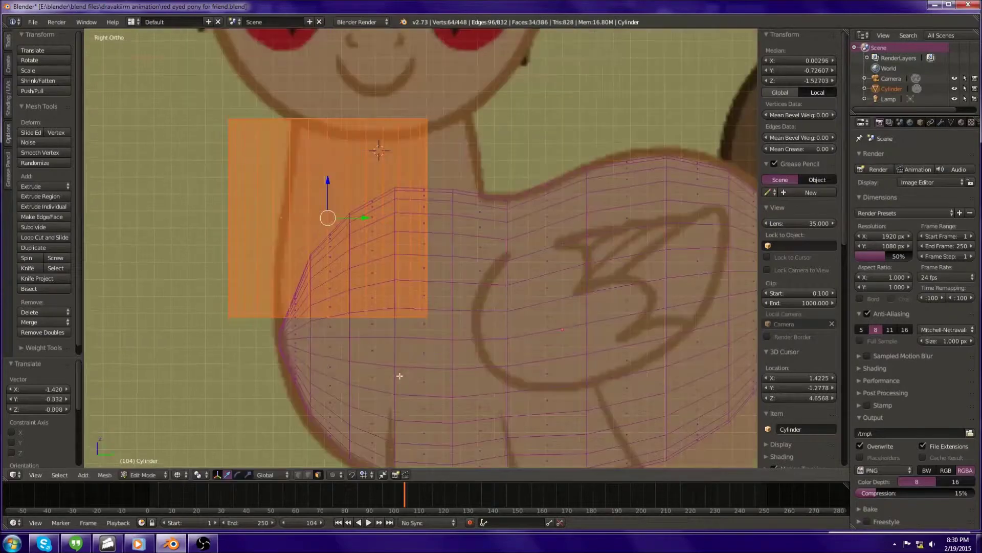
pyautogui.scroll(-2, 571, 250)
pyautogui.hotkey('ctrl', 'z')
pyautogui.scroll(2, 387, 206)
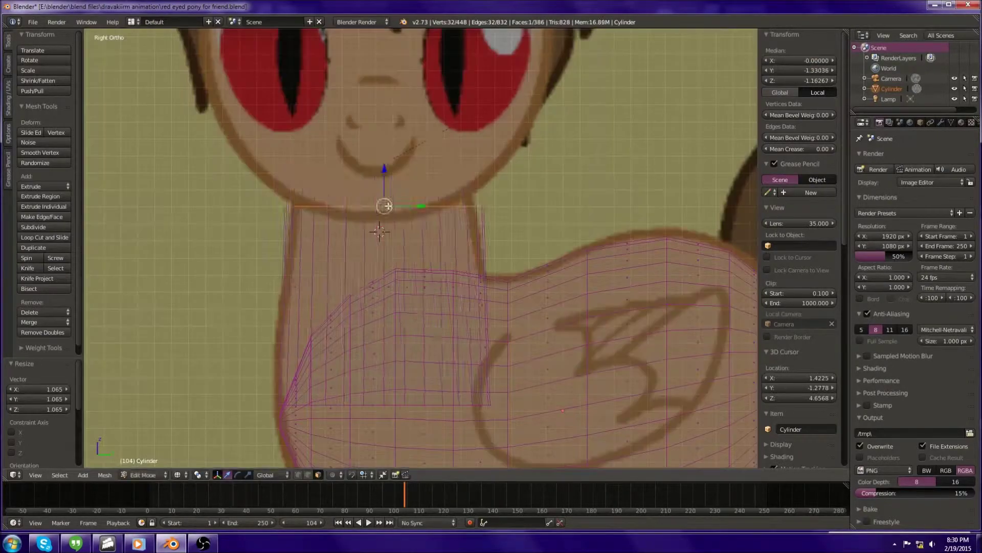
pyautogui.click(549, 62)
pyautogui.press('z')
pyautogui.scroll(-3, 549, 62)
pyautogui.scroll(2, 489, 250)
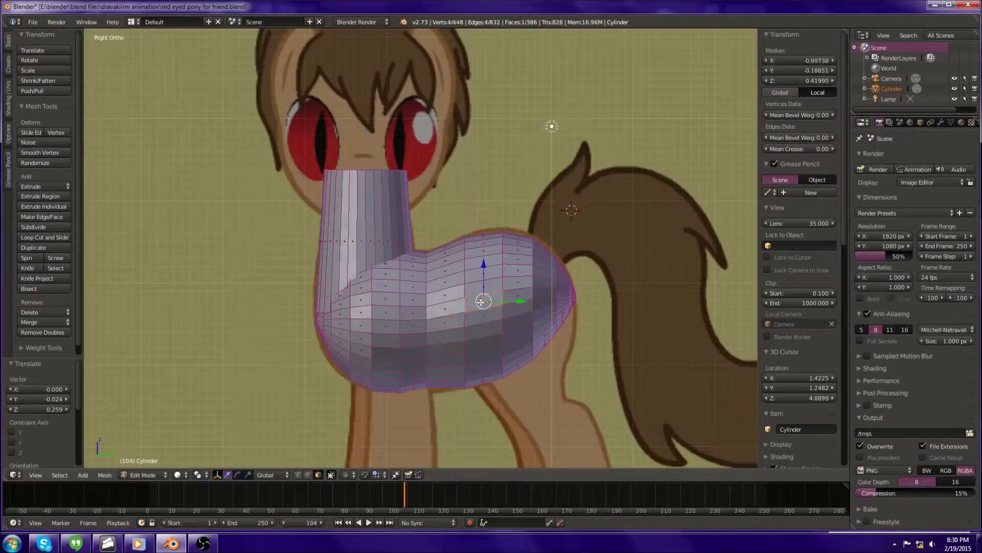
# - Add a UV sphere head, scale it to the drawing and center it above the neck
pyautogui.click(366, 129)
pyautogui.hotkey('shift', 'a')
pyautogui.click(366, 129)
pyautogui.press('z')
pyautogui.scroll(2, 358, 128)
pyautogui.press('s')
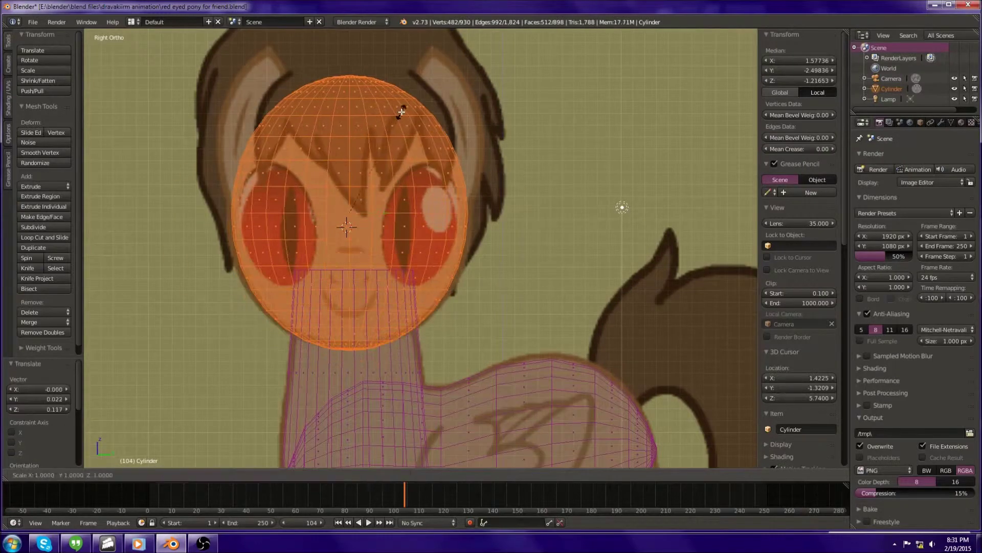
pyautogui.click(390, 127)
pyautogui.moveTo(389, 127); pyautogui.dragTo(512, 133, button='middle')
pyautogui.press('g')
pyautogui.click(652, 131)
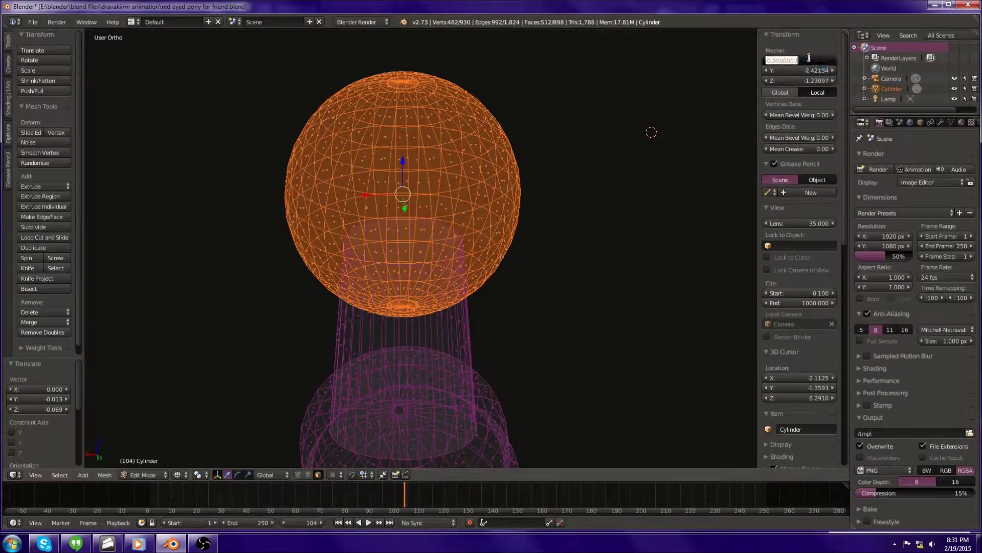
# - Pull the head's snout vertices forward using proportional editing
pyautogui.press('KP_1')
pyautogui.press('z')
pyautogui.press('KP_1')
pyautogui.rightClick(446, 239)
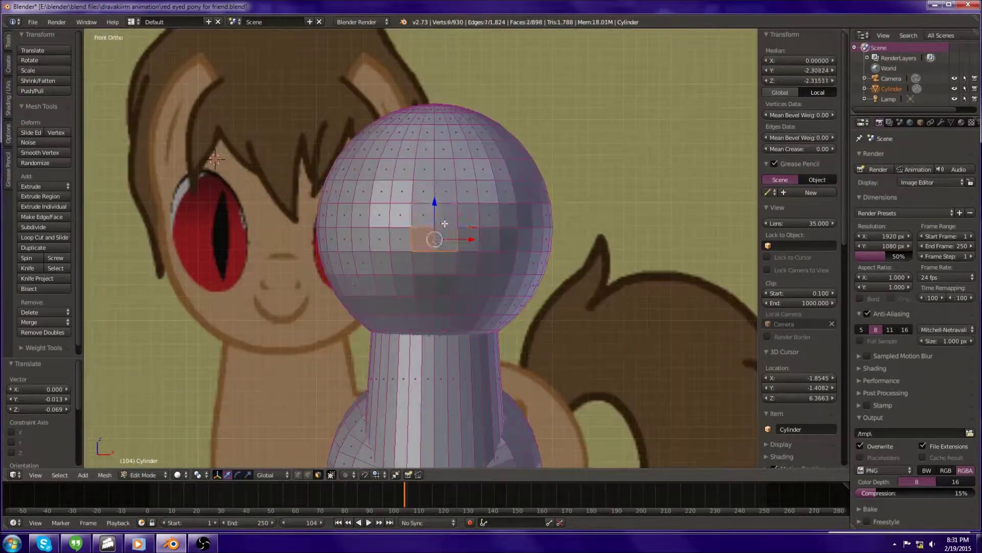
pyautogui.press('KP_3')
pyautogui.click(346, 475)
pyautogui.click(358, 435)
pyautogui.moveTo(412, 223); pyautogui.dragTo(450, 308, button='middle')
pyautogui.hotkey('ctrl', 'z')
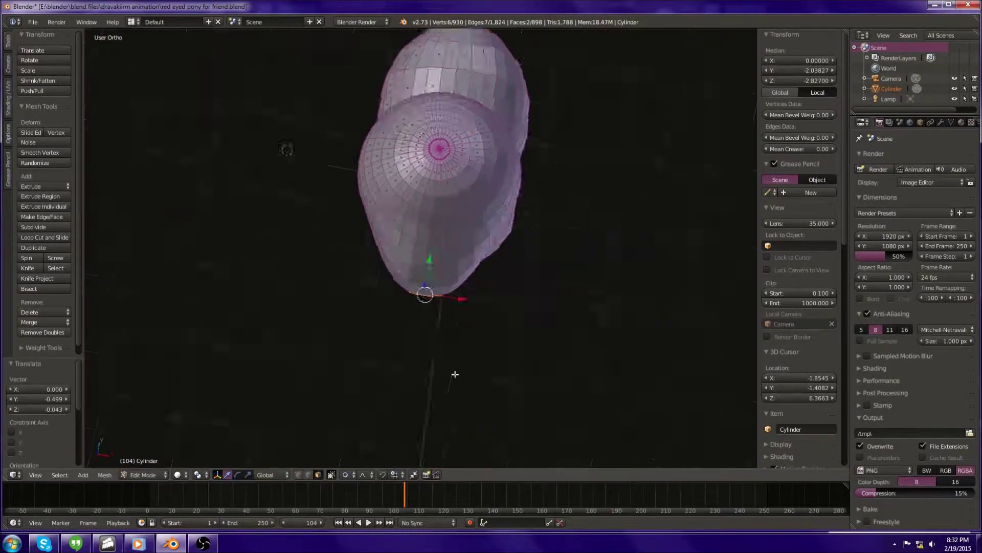
pyautogui.press('KP_3')
pyautogui.press('g')
pyautogui.click(399, 319)
pyautogui.scroll(5, 399, 318)
# - Add a new cylinder at the base of the tail
pyautogui.keyDown('shift'); pyautogui.moveTo(562, 307); pyautogui.dragTo(343, 240, button='middle'); pyautogui.keyUp('shift')
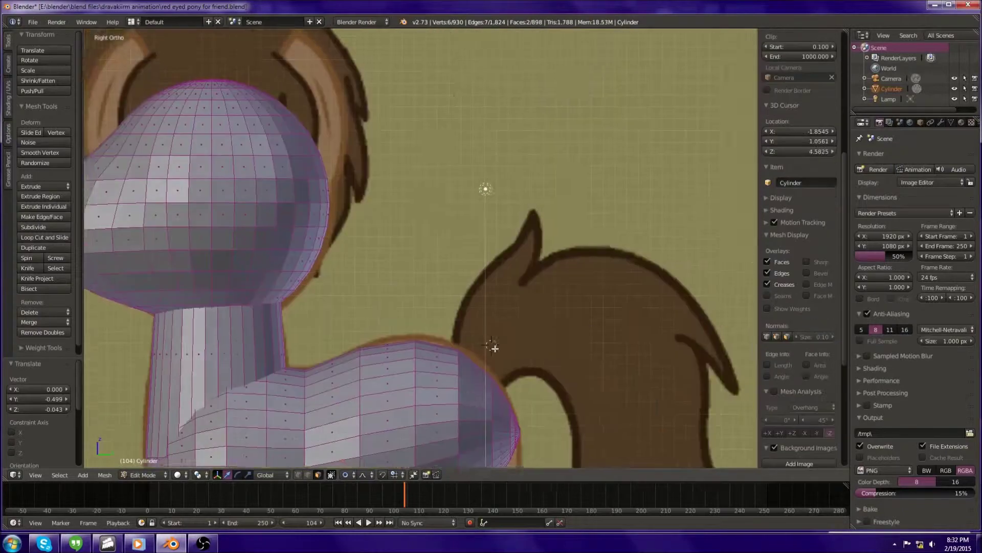
pyautogui.press('Tab')
pyautogui.click(431, 270)
pyautogui.hotkey('shift', 'a')
pyautogui.click(468, 293)
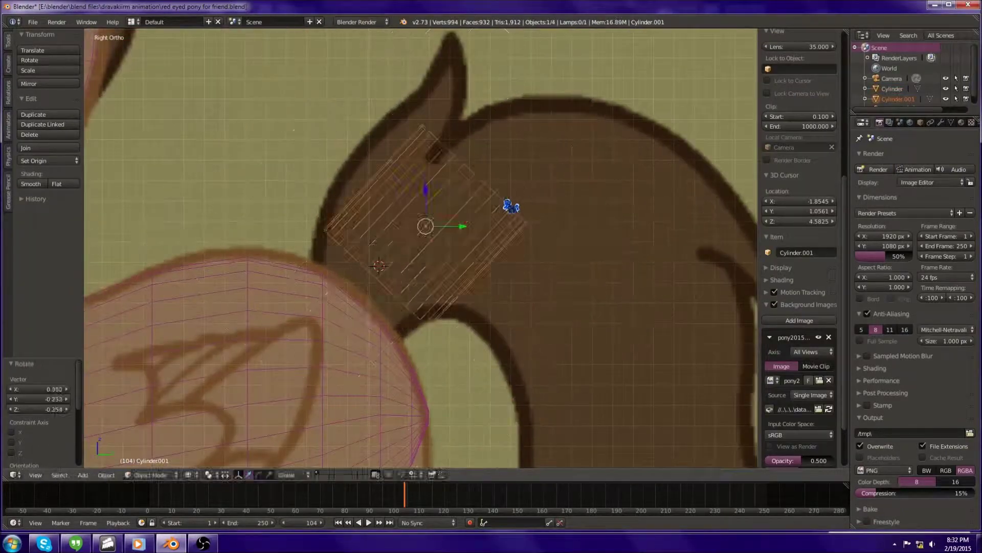
# - In Edit Mode, scale the tail cylinder's end face and extrude a first scaled ring
pyautogui.scroll(3, 563, 256)
pyautogui.scroll(-3, 515, 160)
pyautogui.press('n')
pyautogui.press('Tab')
pyautogui.press('s')
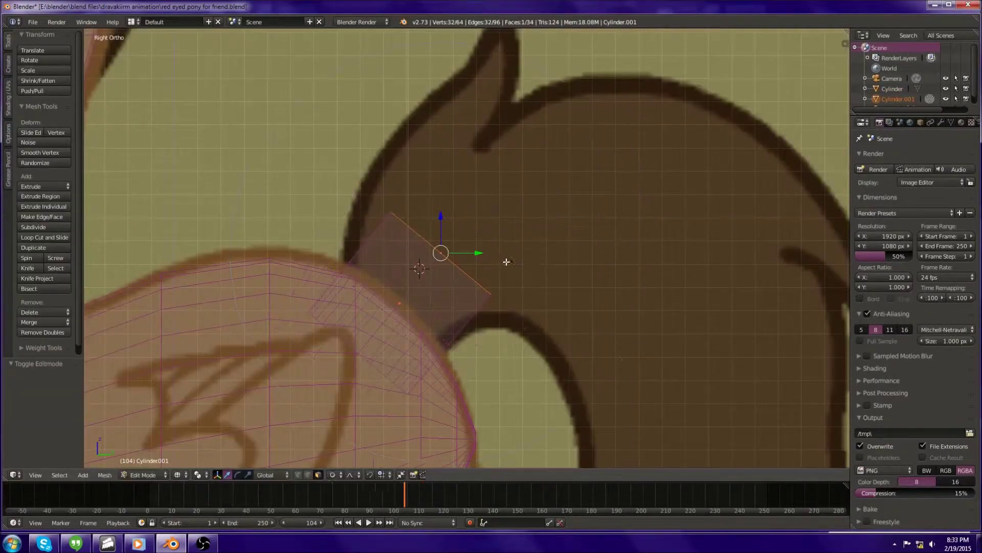
pyautogui.press('e')
pyautogui.click(599, 261)
pyautogui.press('s')
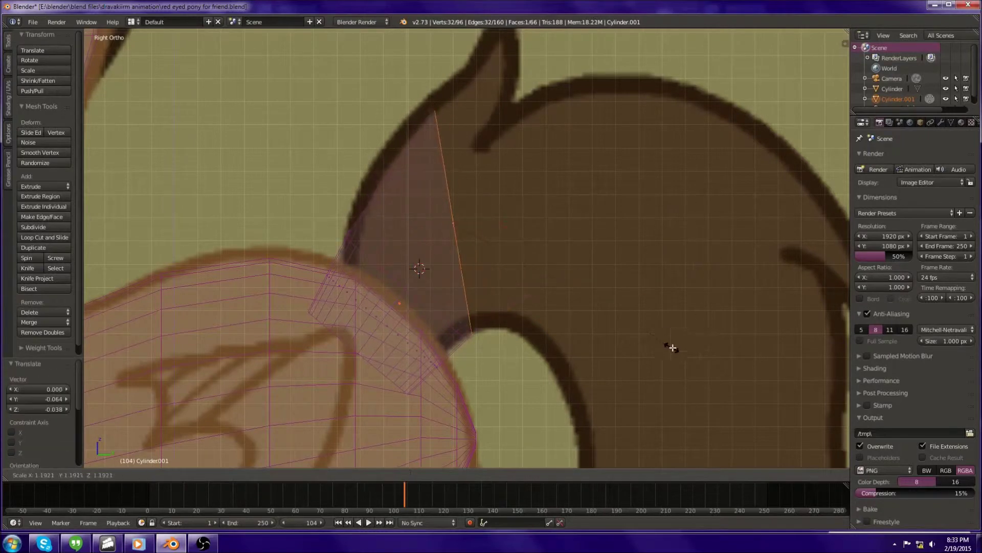
pyautogui.click(673, 348)
# - Extrude and scale further tail segments out toward the tail tip
pyautogui.scroll(-2, 655, 107)
pyautogui.press('e')
pyautogui.click(537, 176)
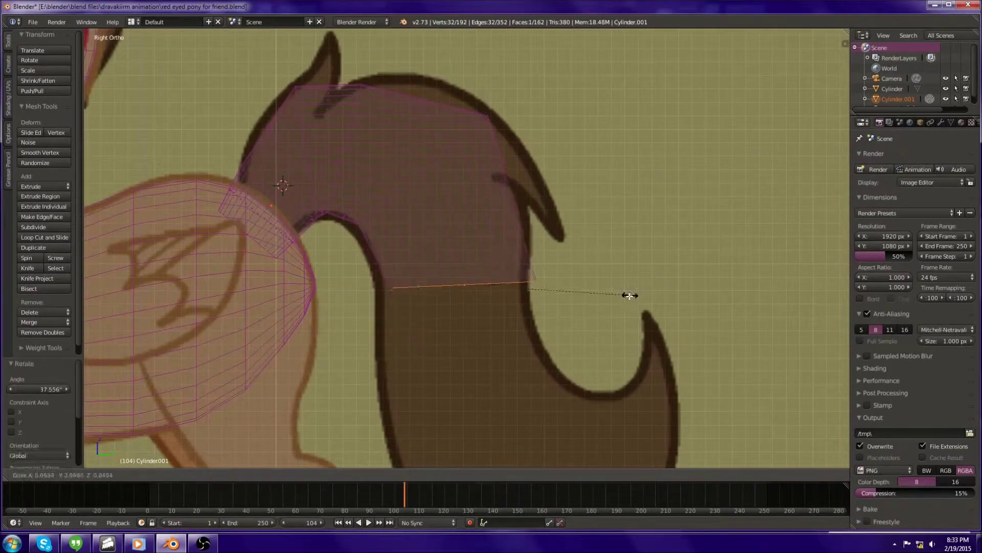
pyautogui.click(630, 295)
pyautogui.press('e')
pyautogui.click(667, 164)
pyautogui.press('e')
pyautogui.click(666, 194)
pyautogui.press('s')
pyautogui.click(695, 242)
pyautogui.scroll(-3, 695, 242)
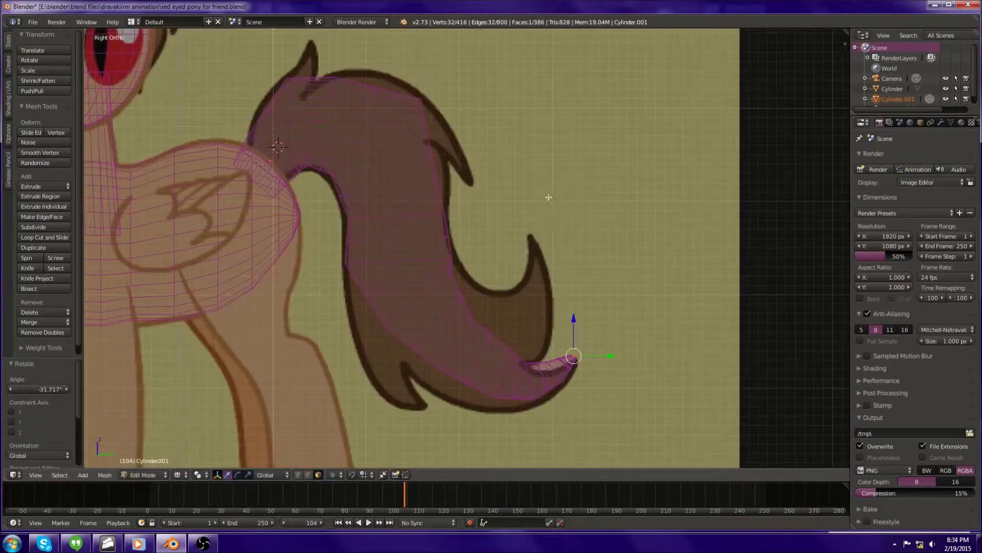
# - From the back view, select the whole tail mesh and flatten it along Y
pyautogui.press('ctrl+KP_1')
pyautogui.press('a')
pyautogui.press('a')
pyautogui.press('s')
pyautogui.press('y')
pyautogui.click(593, 216)
pyautogui.moveTo(594, 216); pyautogui.dragTo(461, 255, button='middle')
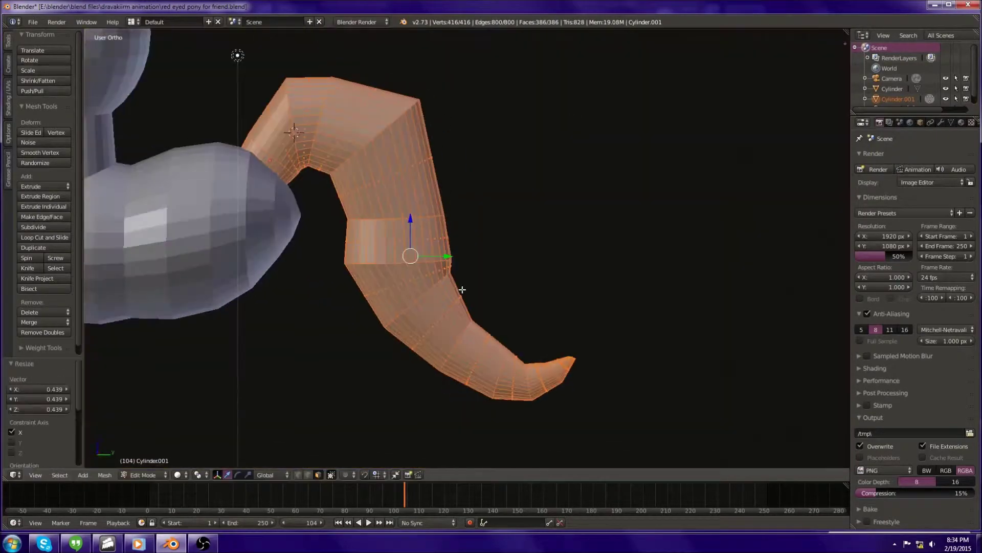
pyautogui.press('KP_3')
pyautogui.scroll(3, 438, 311)
pyautogui.moveTo(438, 311)
pyautogui.mouseDown(button='middle')
pyautogui.moveTo(416, 281)
pyautogui.moveTo(439, 318)
pyautogui.mouseUp(button='middle')
# - Move the tail-tip faces and extrude them upward into a curl
pyautogui.press('KP_3')
pyautogui.press('KP_3')
pyautogui.press('g')
pyautogui.click(596, 309)
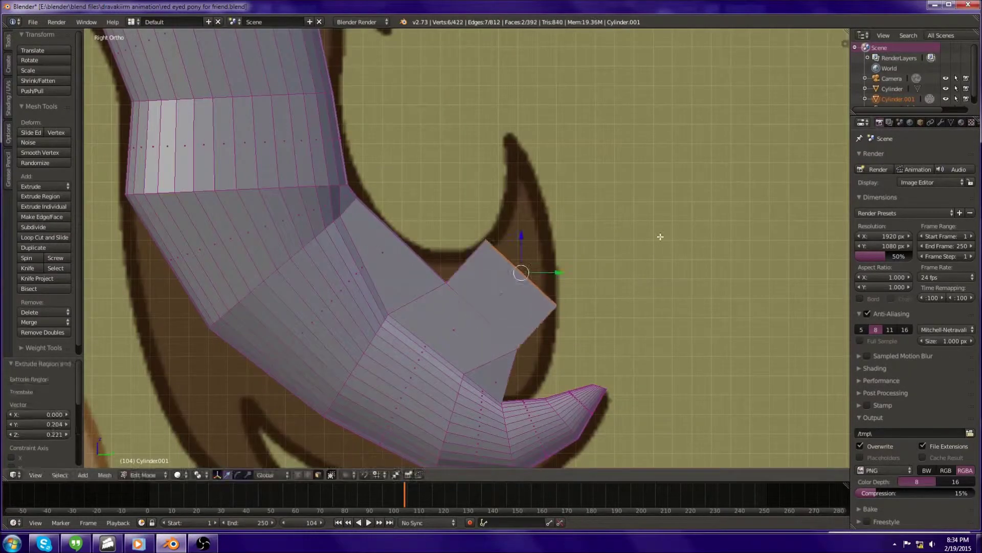
pyautogui.press('e')
pyautogui.click(601, 47)
pyautogui.scroll(3, 602, 369)
pyautogui.moveTo(603, 369); pyautogui.dragTo(454, 397, button='middle')
pyautogui.press('KP_3')
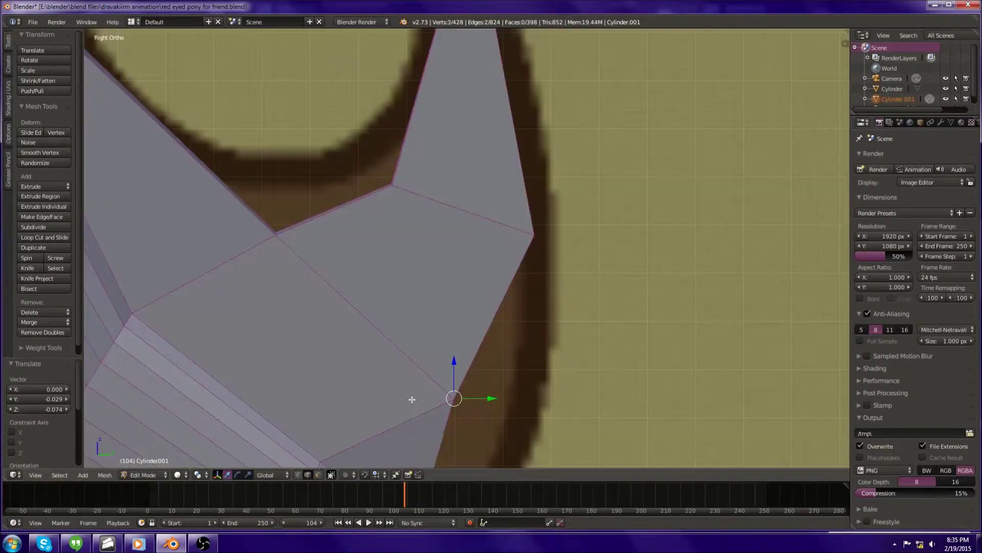
# - Reposition the tail-tip vertices and slightly rotate the selected tail section
pyautogui.rightClick(333, 230)
pyautogui.press('g')
pyautogui.click(294, 246)
pyautogui.scroll(-3, 294, 245)
pyautogui.moveTo(406, 160); pyautogui.dragTo(460, 205, button='middle')
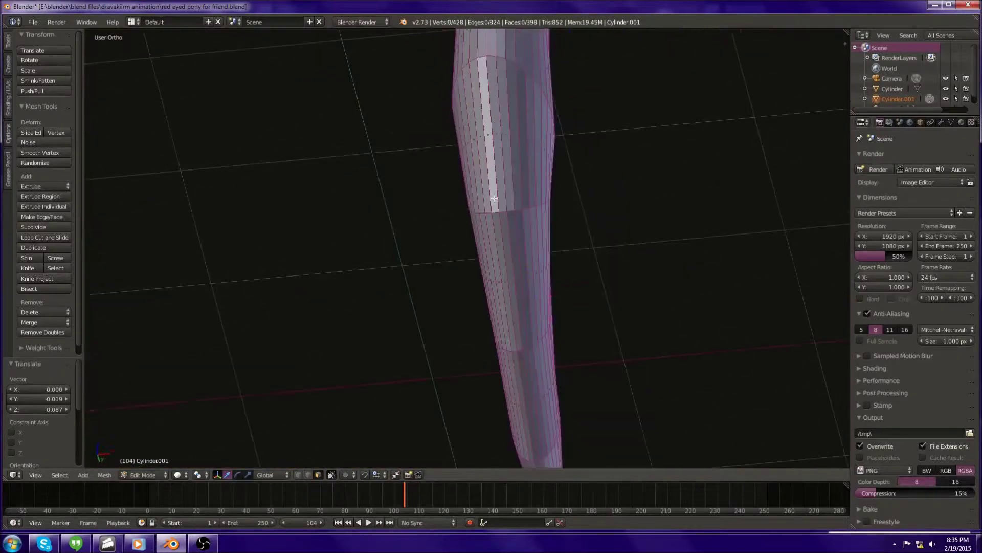
pyautogui.press('KP_3')
pyautogui.moveTo(533, 187); pyautogui.dragTo(536, 174, button='middle')
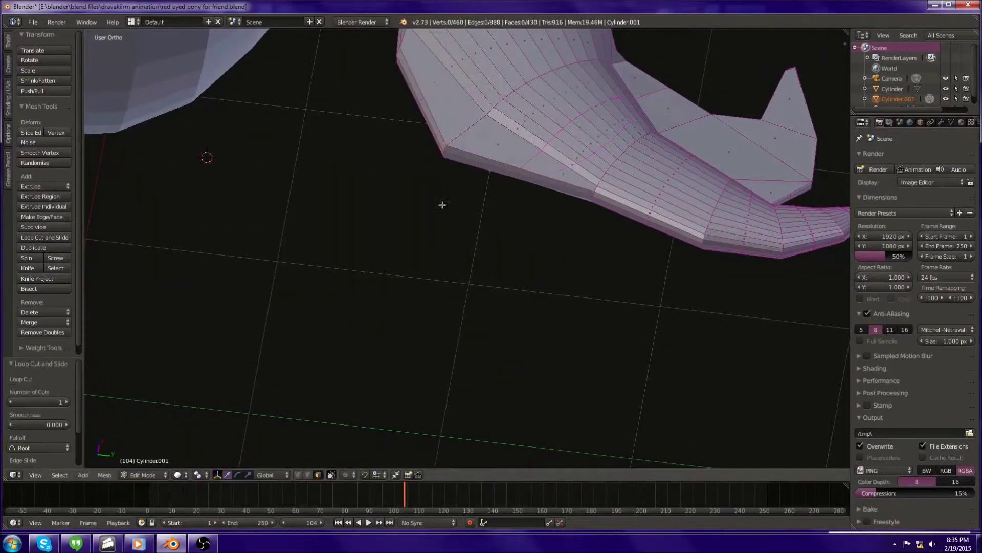
pyautogui.press('KP_3')
pyautogui.press('r')
pyautogui.click(570, 169)
# - Add a loop cut across the tail
pyautogui.scroll(-3, 611, 147)
pyautogui.moveTo(530, 307); pyautogui.dragTo(399, 194, button='middle')
pyautogui.press('KP_3')
pyautogui.hotkey('ctrl', 'r')
pyautogui.click(512, 285)
pyautogui.moveTo(511, 285)
pyautogui.mouseDown(button='middle')
pyautogui.moveTo(439, 255)
pyautogui.moveTo(587, 304)
pyautogui.mouseUp(button='middle')
pyautogui.press('KP_3')
# - Extrude and scale a new spiky flap from the tail
pyautogui.press('e')
pyautogui.press('KP_3')
pyautogui.press('s')
pyautogui.click(584, 229)
pyautogui.moveTo(584, 228); pyautogui.dragTo(560, 99, button='middle')
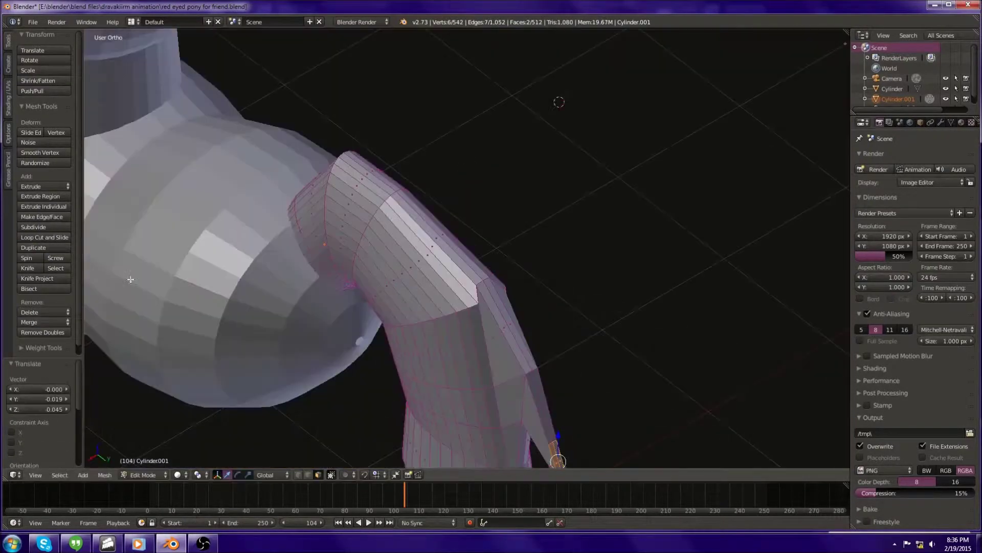
pyautogui.press('KP_3')
pyautogui.scroll(-3, 536, 170)
# - In Object Mode, add a Subdivision Surface modifier to the tail and set its level
pyautogui.press('Tab')
pyautogui.click(941, 122)
pyautogui.click(916, 157)
pyautogui.click(778, 317)
pyautogui.moveTo(512, 255); pyautogui.dragTo(546, 219, button='middle')
# - Subdivide the whole tail mesh with W > Subdivide, then return to Object Mode
pyautogui.press('Tab')
pyautogui.press('w')
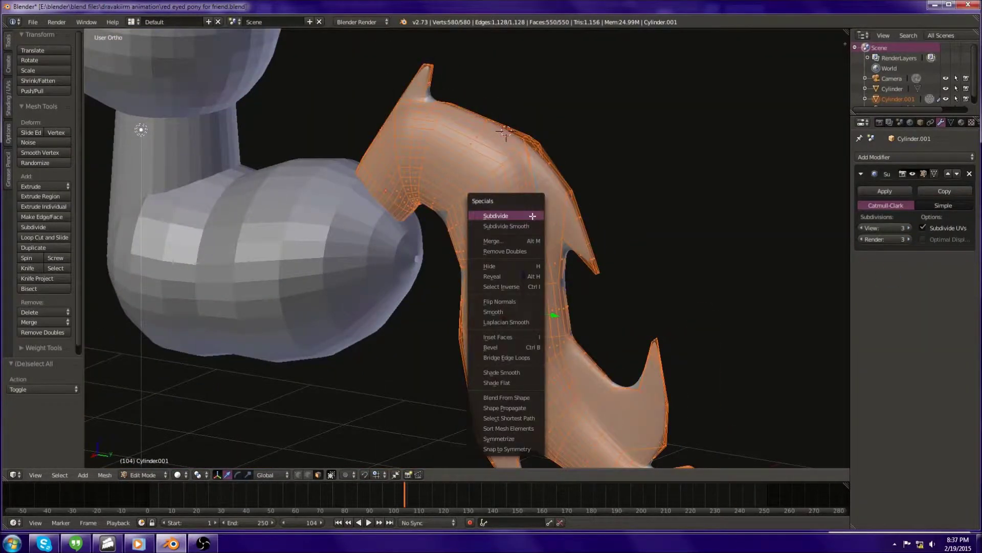
pyautogui.click(508, 191)
pyautogui.press('Tab')
pyautogui.press('KP_3')
# - Select the head object in Edit Mode, then minimize Blender to the desktop
pyautogui.rightClick(437, 279)
pyautogui.press('Tab')
pyautogui.scroll(4, 437, 279)
pyautogui.scroll(2, 437, 279)
pyautogui.click(819, 348)
pyautogui.press('super+d')
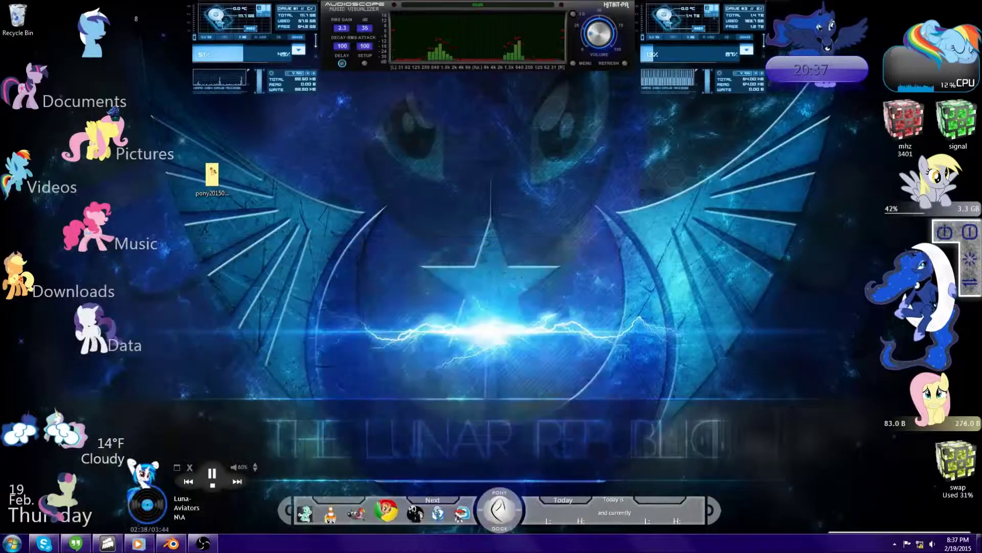
# - Open E:\blender in Explorer, peek into motion tracking, and preview an image
pyautogui.press('super+e')
pyautogui.click(384, 231)
pyautogui.click(520, 176)
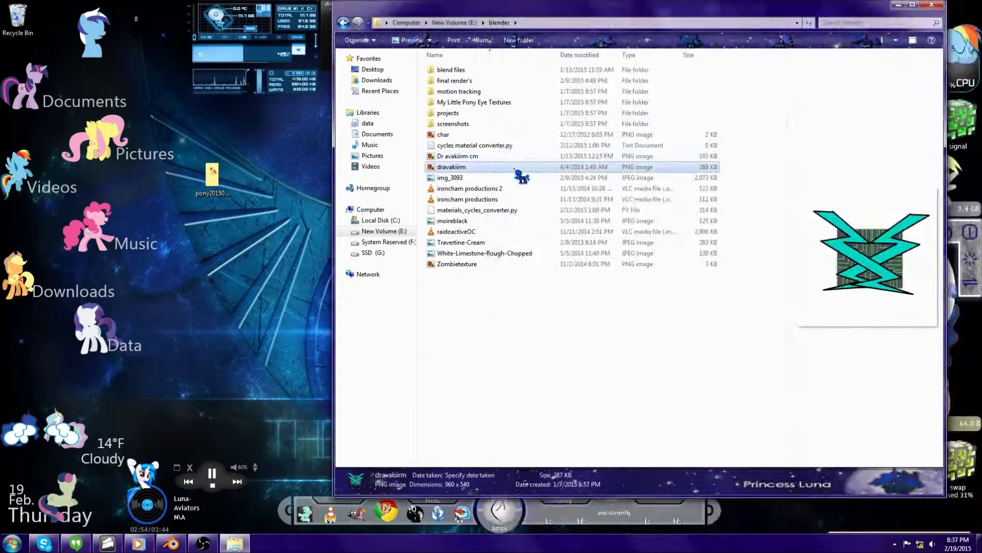
pyautogui.doubleClick(505, 164)
pyautogui.click(349, 23)
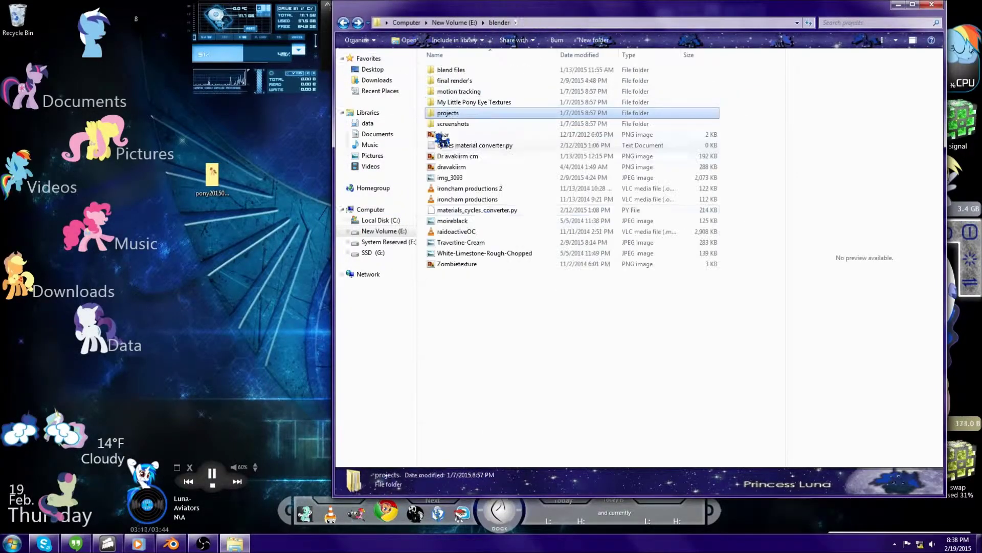
pyautogui.click(450, 178)
# - Browse blend files > dravakiirm animation, preview the Dravakiirm HQrender image, then close Explorer
pyautogui.doubleClick(451, 70)
pyautogui.doubleClick(463, 91)
pyautogui.click(466, 156)
pyautogui.press('BackSpace')
pyautogui.press('BackSpace')
pyautogui.press('BackSpace')
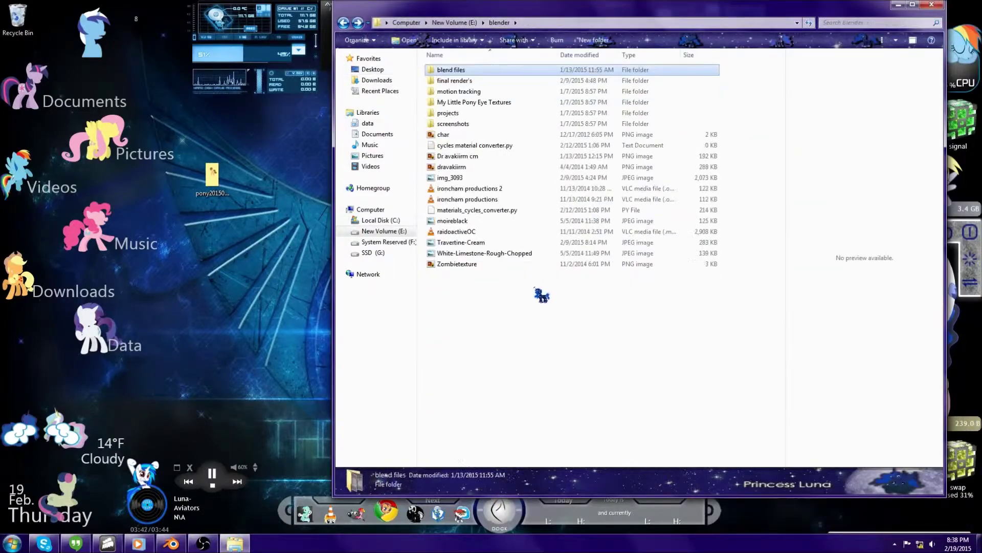
pyautogui.hotkey('alt', 'F4')
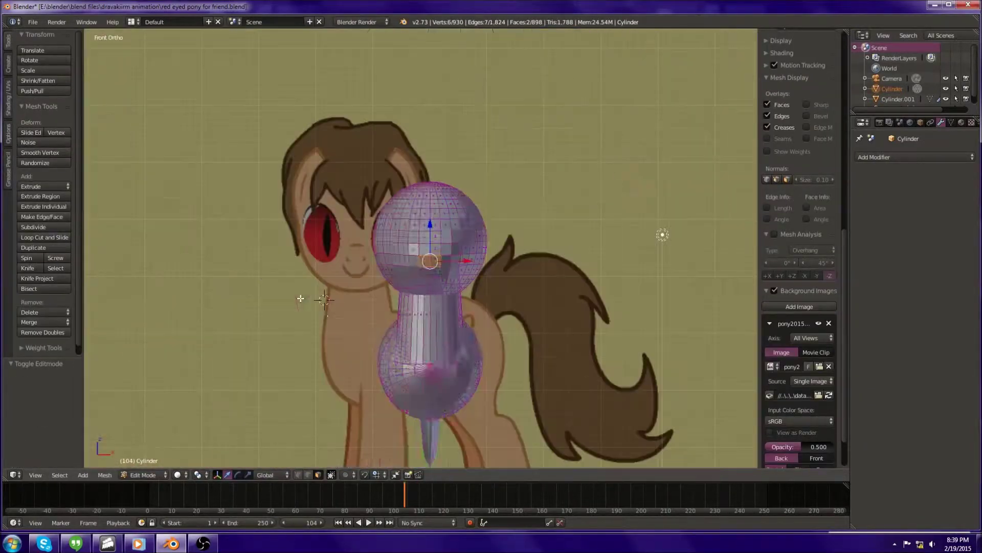
# - Select half of the head's faces and delete them
pyautogui.press('ctrl+KP_Add')
pyautogui.press('ctrl+KP_Add')
pyautogui.press('ctrl+KP_Add')
pyautogui.scroll(5, 433, 158)
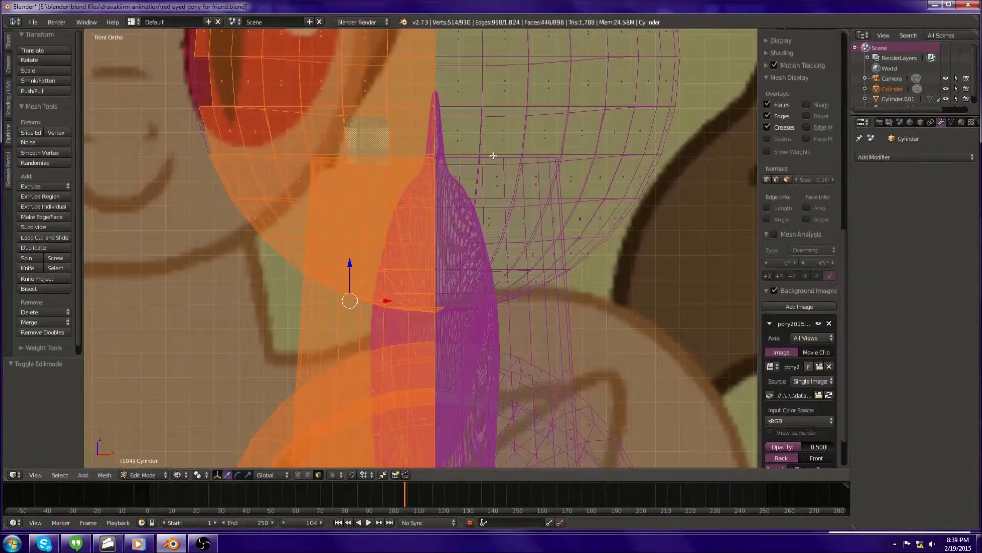
pyautogui.scroll(-4, 433, 158)
pyautogui.moveTo(478, 253); pyautogui.dragTo(612, 176, button='middle')
pyautogui.press('z')
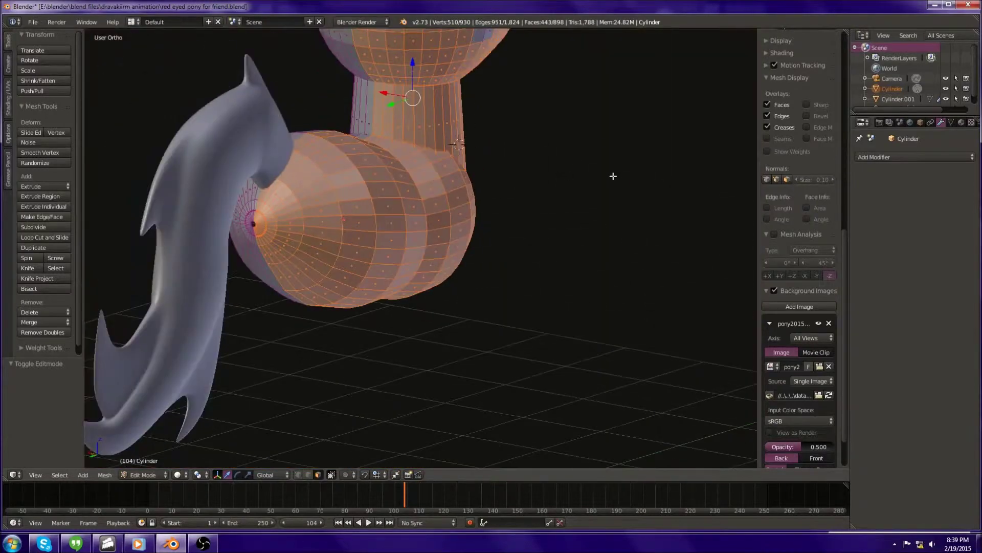
pyautogui.press('x')
pyautogui.click(445, 227)
pyautogui.moveTo(445, 227); pyautogui.dragTo(361, 167, button='middle')
# - Knife-cut the eye outline from the side reference view and extrude it
pyautogui.press('KP_3')
pyautogui.press('z')
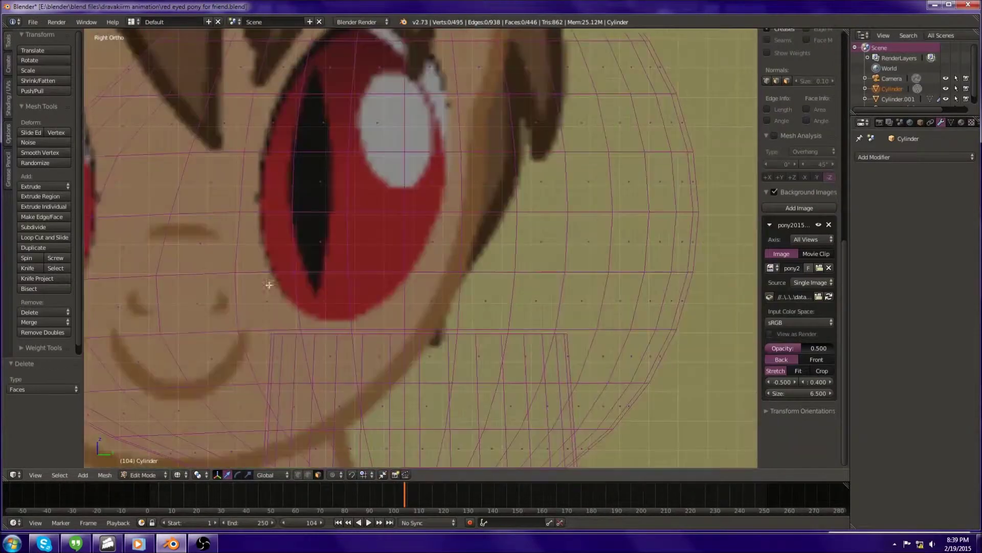
pyautogui.keyDown('shift'); pyautogui.moveTo(447, 86); pyautogui.dragTo(386, 72, button='middle'); pyautogui.keyUp('shift')
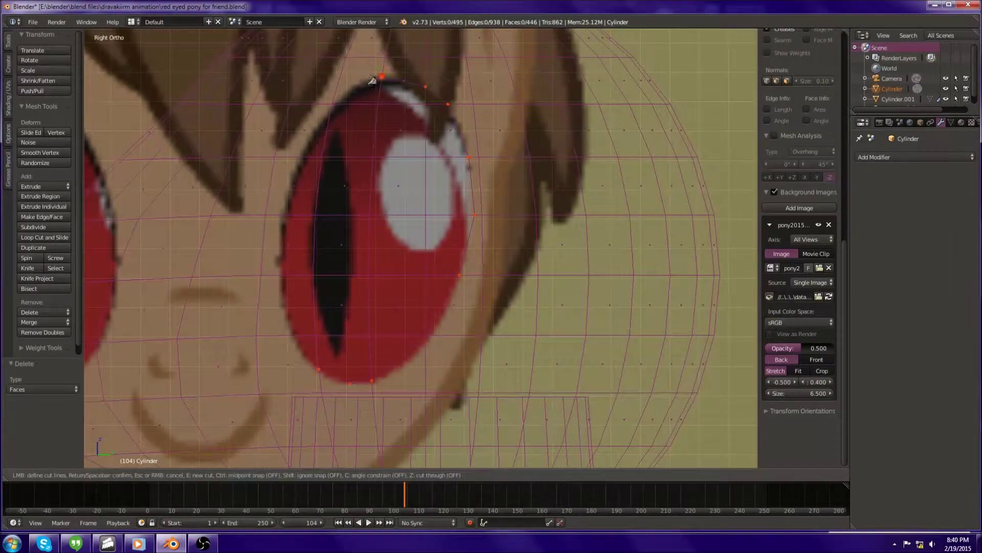
pyautogui.press('Return')
pyautogui.press('z')
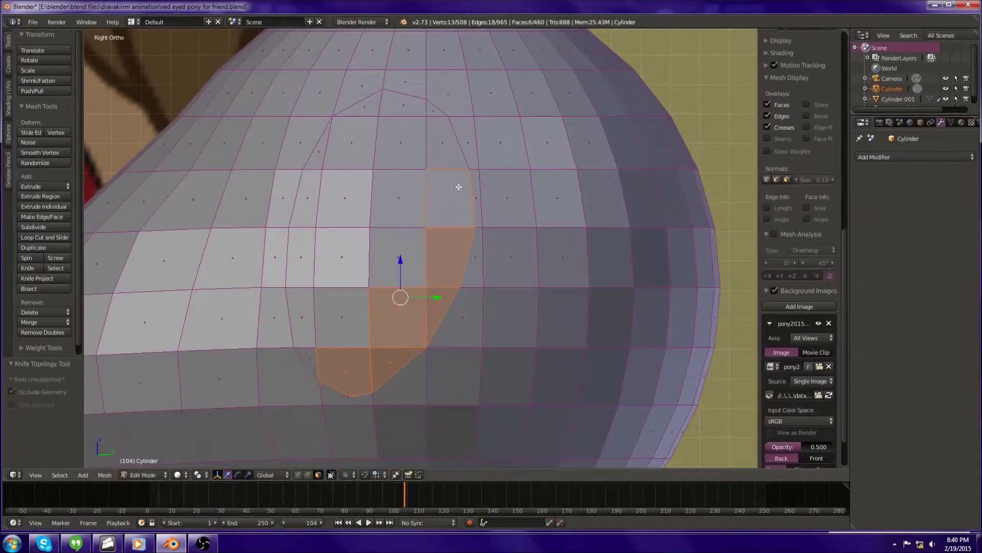
pyautogui.press('e')
pyautogui.press('Return')
# - Scale the eye outline edge loop slightly larger and move it along X
pyautogui.moveTo(393, 166); pyautogui.dragTo(676, 382, button='middle')
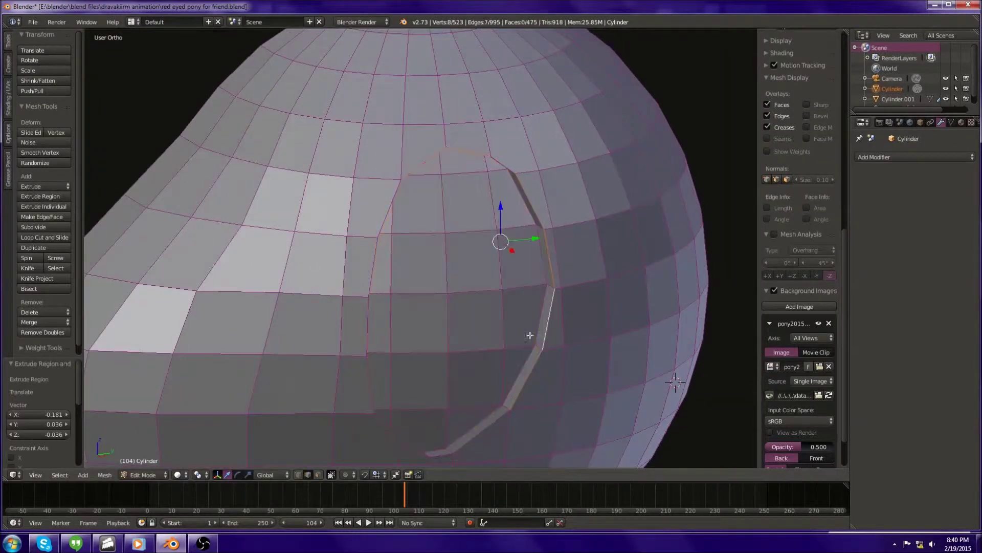
pyautogui.moveTo(543, 324); pyautogui.dragTo(210, 386, button='middle')
pyautogui.keyDown('alt'); pyautogui.keyDown('shift'); pyautogui.click(513, 283); pyautogui.keyUp('shift'); pyautogui.keyUp('alt')
pyautogui.moveTo(513, 283)
pyautogui.mouseDown(button='middle')
pyautogui.moveTo(437, 307)
pyautogui.moveTo(508, 351)
pyautogui.moveTo(487, 320)
pyautogui.mouseUp(button='middle')
pyautogui.press('s')
pyautogui.click(470, 323)
pyautogui.press('z')
pyautogui.press('KP_3')
pyautogui.press('g')
pyautogui.press('x')
# - Delete the faces near the snout
pyautogui.click(500, 369)
pyautogui.moveTo(500, 369); pyautogui.dragTo(463, 329, button='middle')
pyautogui.press('z')
pyautogui.press('x')
pyautogui.click(410, 345)
pyautogui.moveTo(410, 345)
pyautogui.mouseDown(button='middle')
pyautogui.moveTo(606, 361)
pyautogui.moveTo(478, 281)
pyautogui.mouseUp(button='middle')
# - Extrude two snout faces outward along the X axis
pyautogui.click(479, 281)
pyautogui.press('e')
pyautogui.press('KP_1')
pyautogui.press('g')
pyautogui.press('x')
pyautogui.click(536, 269)
pyautogui.scroll(2, 536, 269)
# - Move the extruded snout faces along Y and rotate them into a muzzle
pyautogui.press('z')
pyautogui.moveTo(536, 269); pyautogui.dragTo(428, 161, button='middle')
pyautogui.press('ctrl+KP_3')
pyautogui.press('g')
pyautogui.press('y')
pyautogui.click(379, 125)
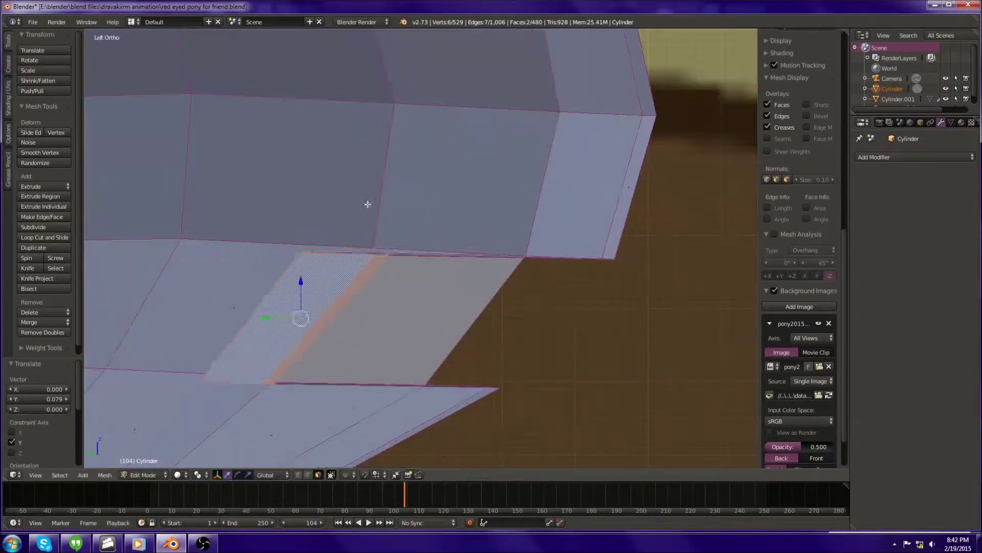
pyautogui.press('z')
pyautogui.scroll(-3, 390, 329)
pyautogui.press('z')
pyautogui.press('KP_3')
pyautogui.press('r')
pyautogui.click(341, 115)
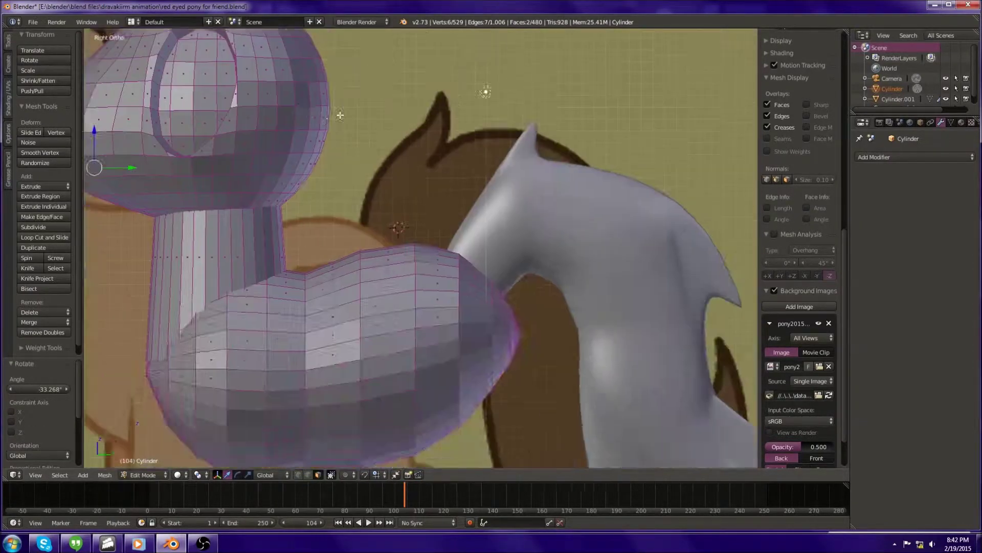
# - In Object Mode, select all objects and move the pony onto the reference drawing
pyautogui.press('Tab')
pyautogui.scroll(-1, 387, 249)
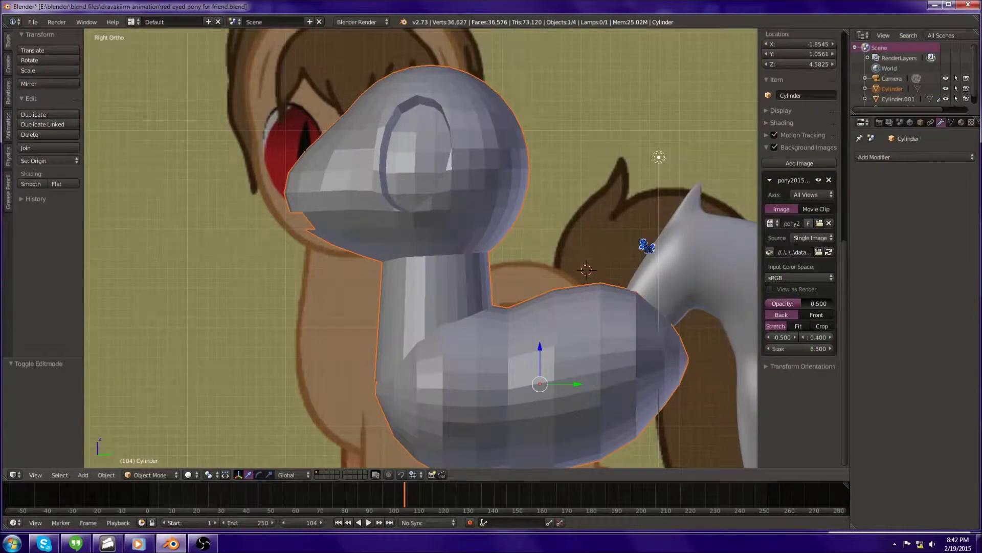
pyautogui.keyDown('shift'); pyautogui.moveTo(646, 245); pyautogui.dragTo(632, 215, button='middle'); pyautogui.keyUp('shift')
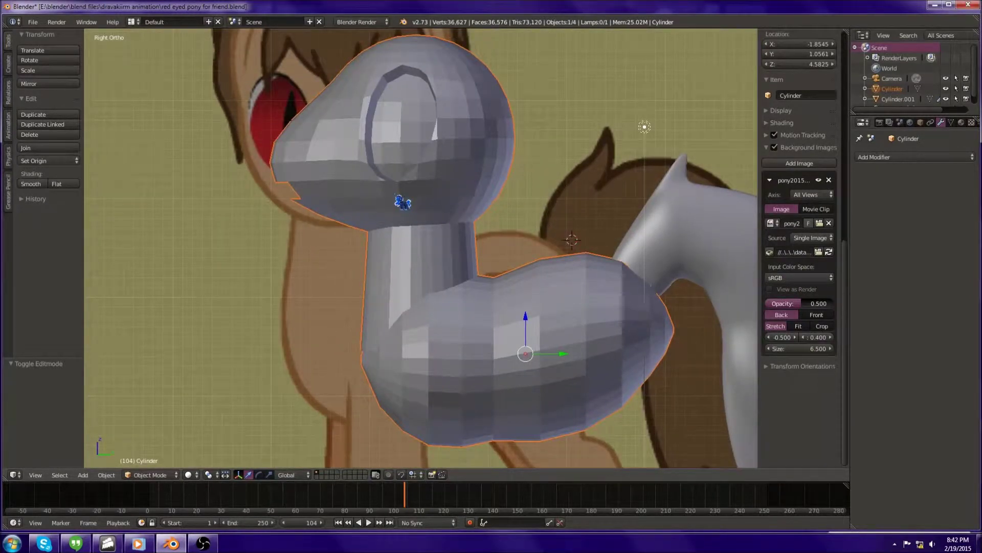
pyautogui.scroll(-4, 403, 203)
pyautogui.press('a')
pyautogui.press('g')
pyautogui.click(468, 214)
pyautogui.press('z')
pyautogui.scroll(5, 468, 214)
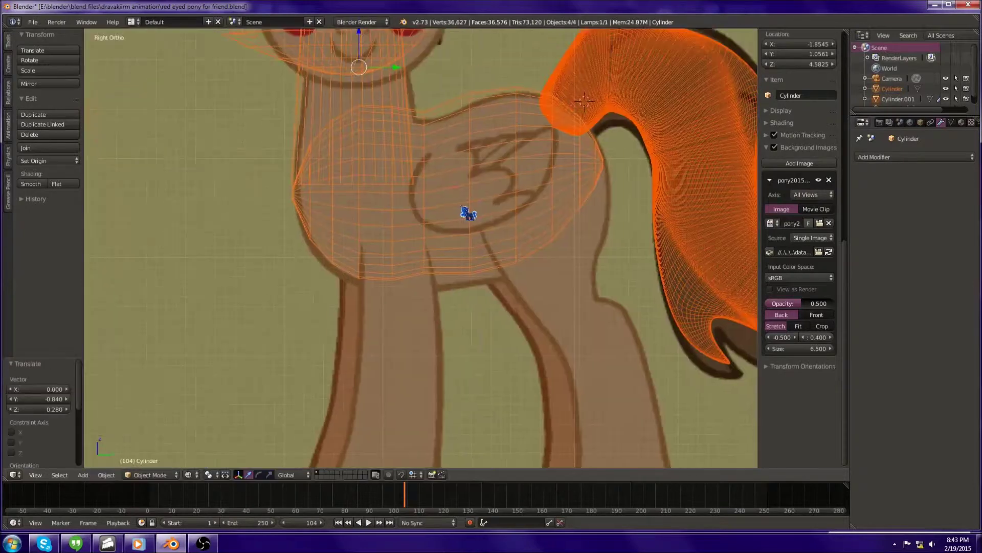
# - Add a leg cylinder at the hoof, then scale it and shift it along X
pyautogui.keyDown('shift'); pyautogui.scroll(-5, 428, 259); pyautogui.keyUp('shift')
pyautogui.click(401, 235)
pyautogui.press('Tab')
pyautogui.hotkey('shift', 'a')
pyautogui.press('s')
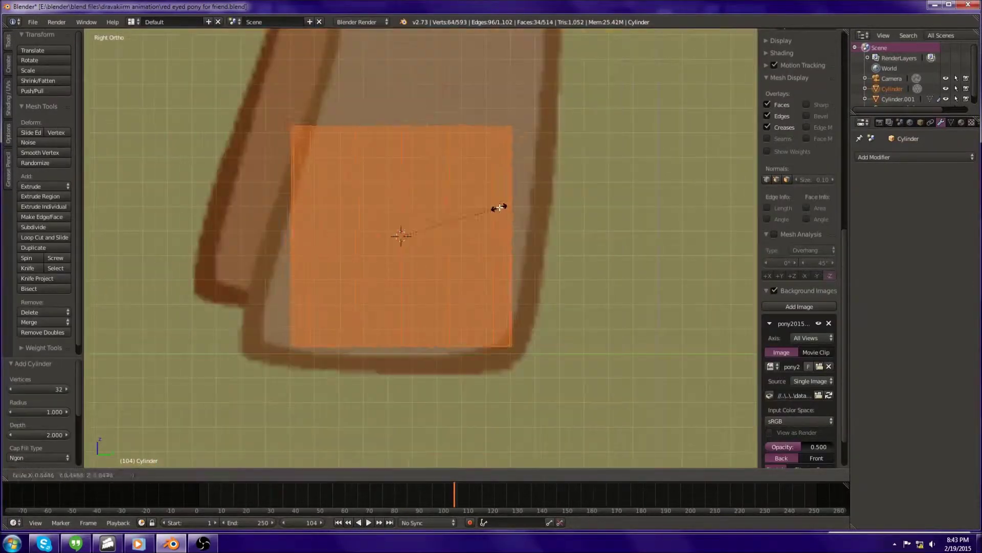
pyautogui.scroll(-3, 547, 182)
pyautogui.press('KP_1')
pyautogui.press('g')
pyautogui.press('x')
pyautogui.click(477, 275)
# - Scale the leg cylinder to match the hoof in side view
pyautogui.press('KP_3')
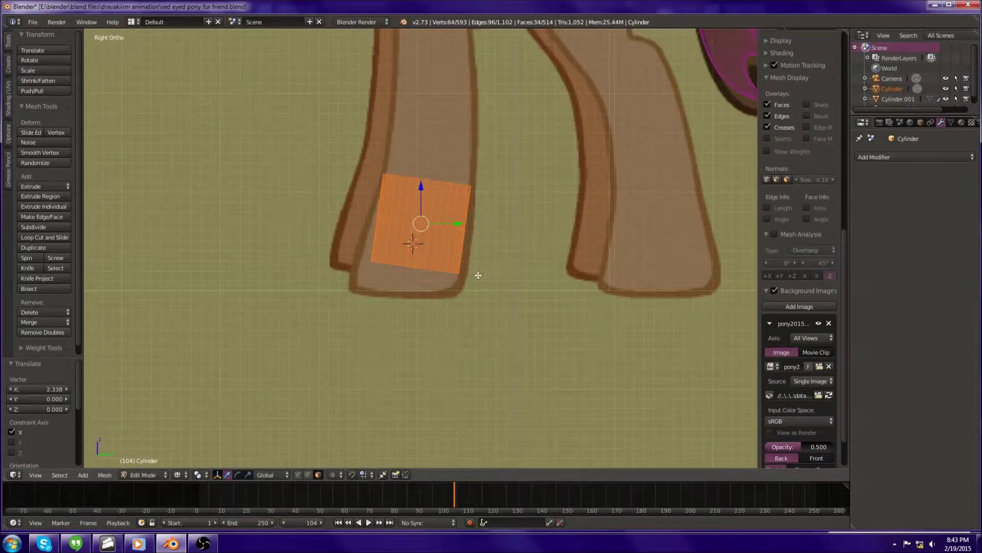
pyautogui.scroll(-3, 478, 275)
pyautogui.moveTo(478, 275); pyautogui.dragTo(651, 159, button='middle')
pyautogui.press('KP_3')
pyautogui.scroll(4, 594, 233)
pyautogui.press('s')
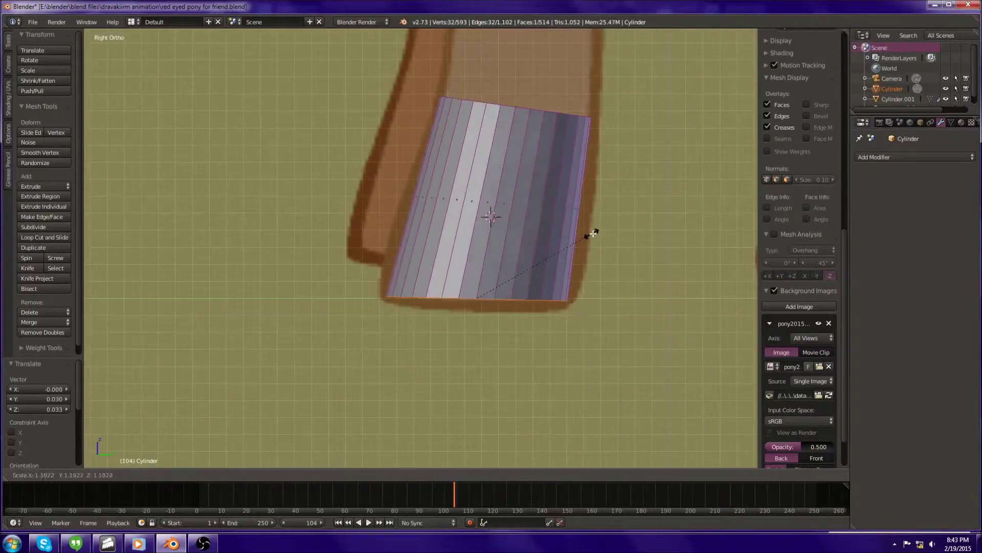
pyautogui.click(583, 225)
# - Extrude the top of the leg upward into new segments
pyautogui.scroll(-2, 563, 195)
pyautogui.press('e')
pyautogui.moveTo(567, 419); pyautogui.dragTo(548, 266, button='middle')
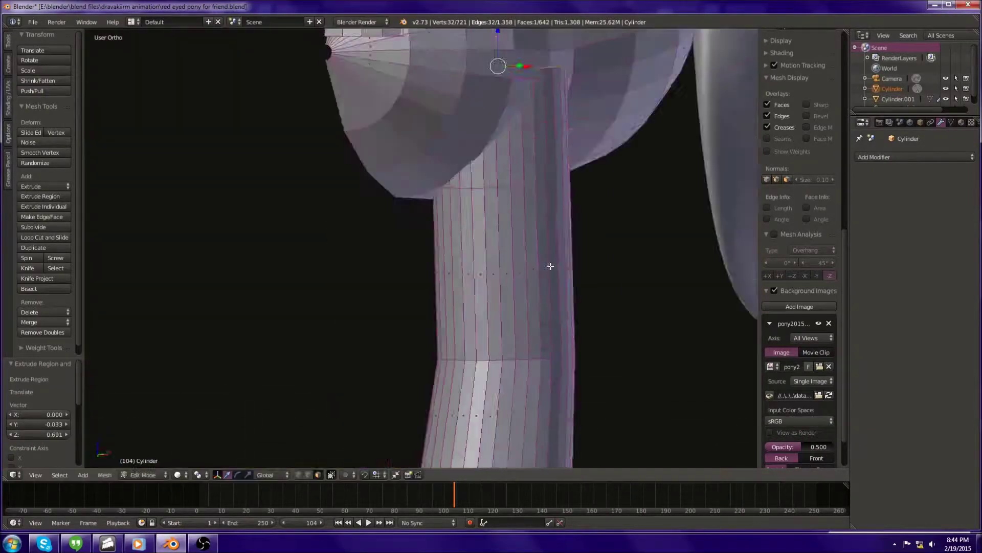
pyautogui.press('KP_3')
pyautogui.scroll(3, 484, 245)
pyautogui.hotkey('shift', 'd')
pyautogui.click(485, 246)
# - Scale the new leg ring to follow the sketch outline
pyautogui.moveTo(485, 245); pyautogui.dragTo(450, 373, button='middle')
pyautogui.press('KP_3')
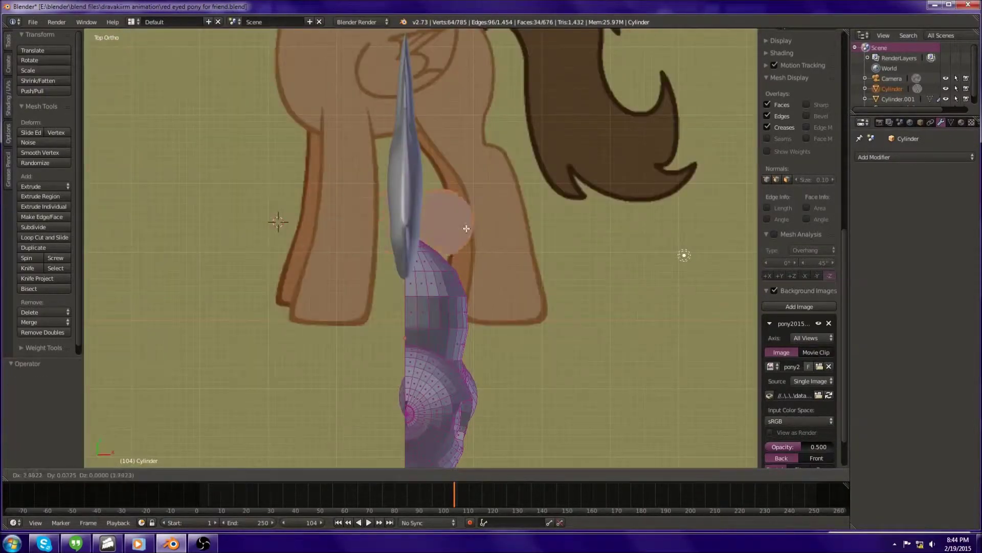
pyautogui.moveTo(281, 222); pyautogui.dragTo(467, 320, button='middle')
pyautogui.press('KP_3')
pyautogui.scroll(3, 508, 249)
pyautogui.click(531, 318)
pyautogui.moveTo(531, 318); pyautogui.dragTo(512, 256, button='middle')
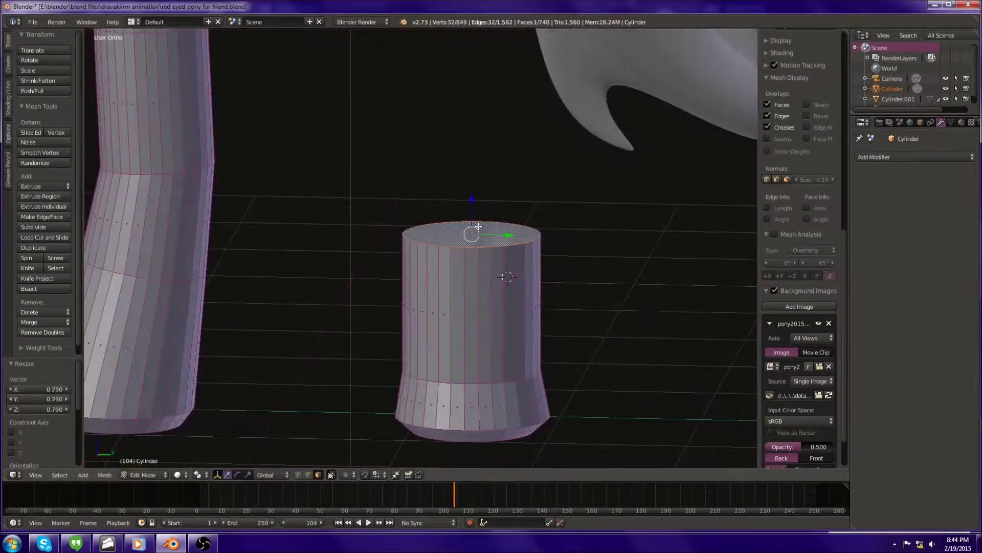
pyautogui.press('KP_3')
pyautogui.scroll(-2, 632, 138)
# - Extrude two more rings up the leg and scale them toward the body
pyautogui.press('e')
pyautogui.click(535, 151)
pyautogui.scroll(-2, 565, 213)
pyautogui.press('e')
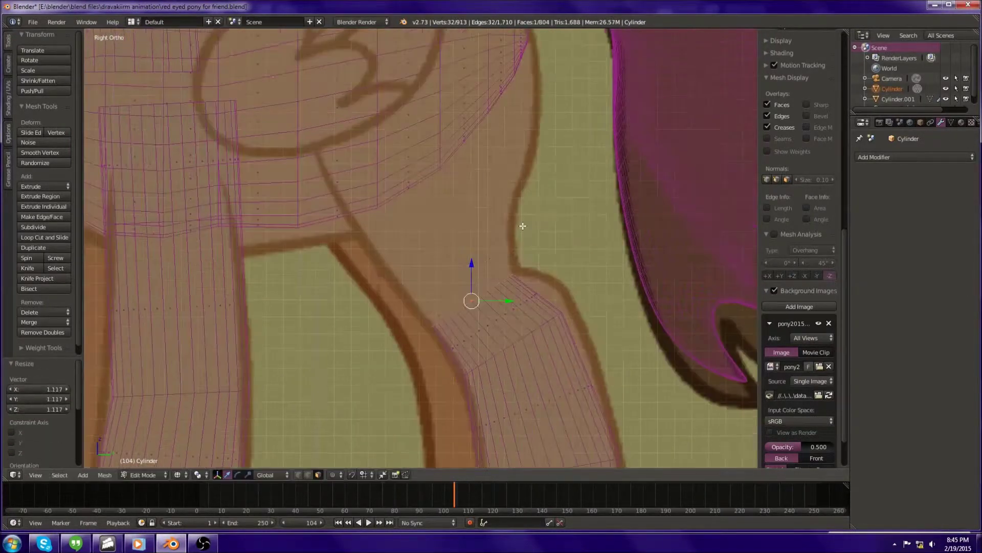
pyautogui.click(570, 222)
pyautogui.scroll(2, 575, 234)
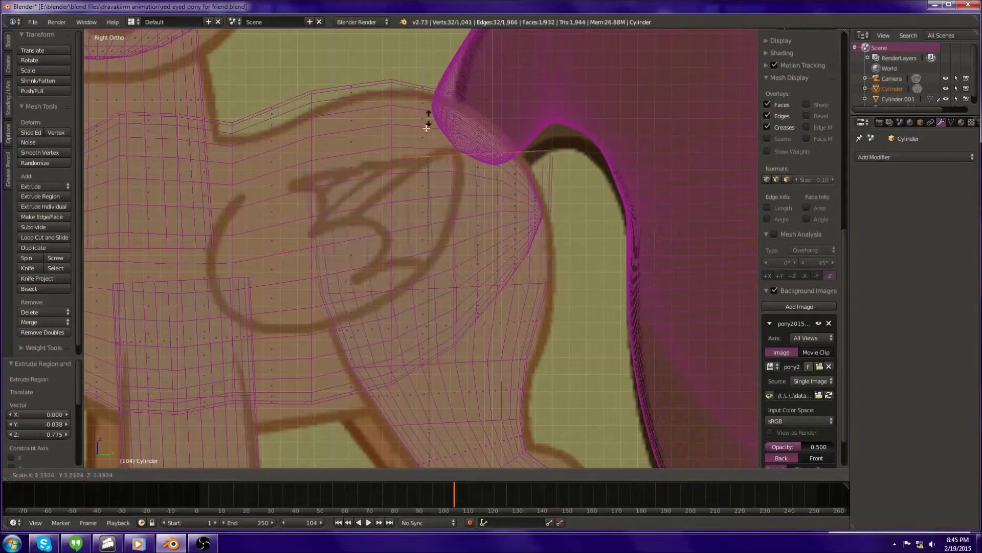
pyautogui.click(474, 53)
pyautogui.moveTo(474, 53); pyautogui.dragTo(359, 240, button='middle')
# - Try resizing the leg rings, cancel and undo, then inspect the leg
pyautogui.moveTo(367, 387)
pyautogui.mouseDown(button='middle')
pyautogui.moveTo(547, 233)
pyautogui.moveTo(488, 307)
pyautogui.mouseUp(button='middle')
pyautogui.rightClick(573, 250)
pyautogui.hotkey('ctrl', 'z')
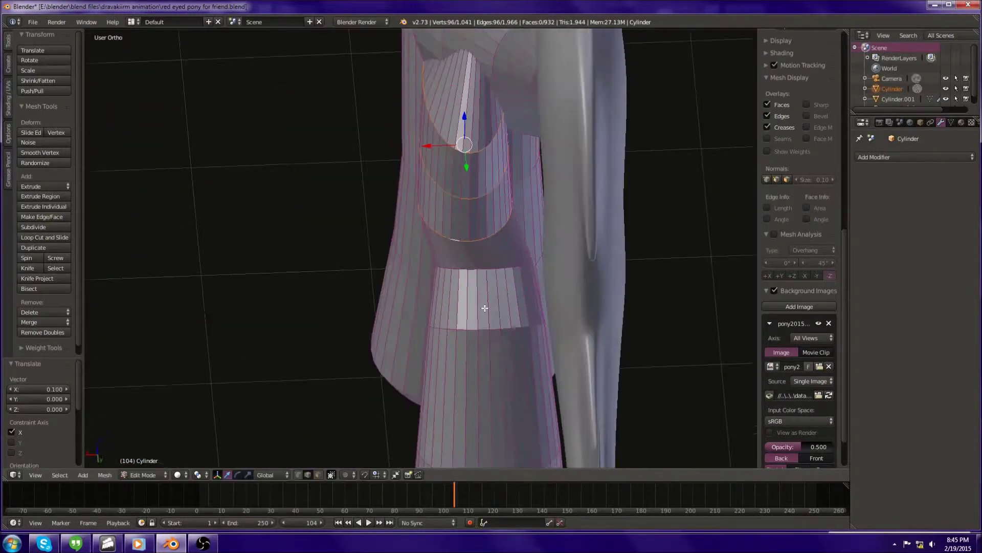
pyautogui.rightClick(568, 254)
pyautogui.moveTo(568, 254)
pyautogui.mouseDown(button='middle')
pyautogui.moveTo(674, 272)
pyautogui.moveTo(417, 299)
pyautogui.moveTo(460, 120)
pyautogui.moveTo(471, 235)
pyautogui.mouseUp(button='middle')
pyautogui.scroll(-6, 334, 277)
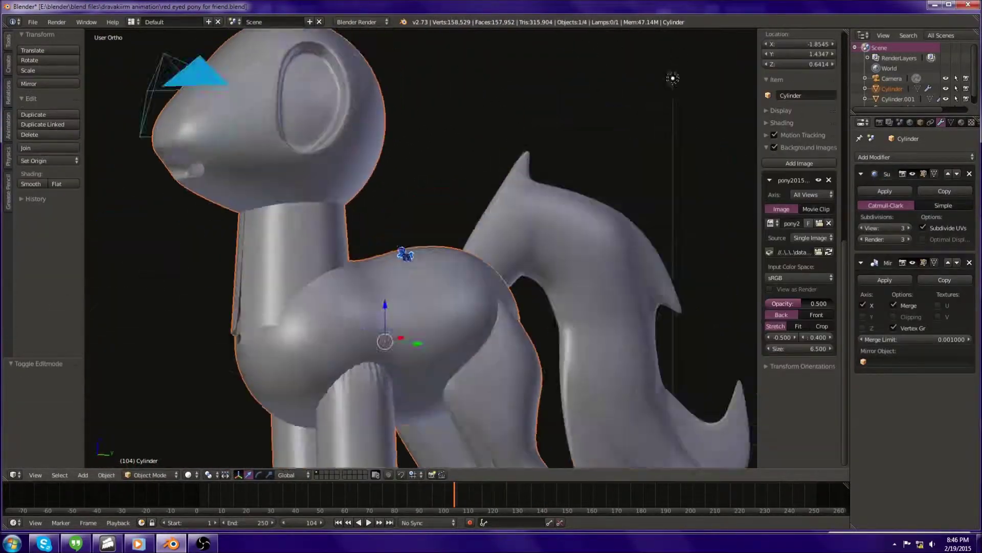
# - Set the Subdivision Surface view level to 0 in Edit Mode and inspect the leg-body joint
pyautogui.hotkey('ctrl', '0')
pyautogui.press('Tab')
pyautogui.scroll(8, 329, 331)
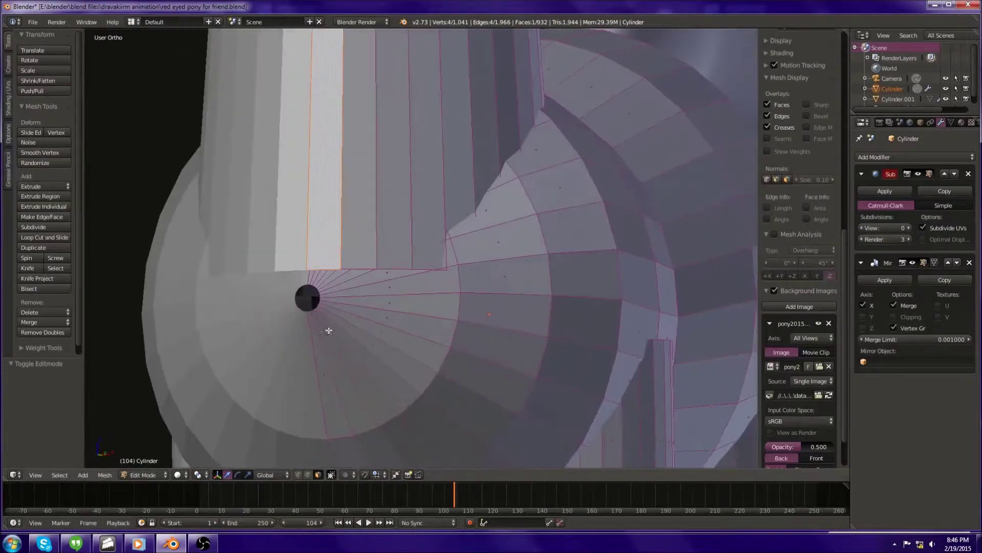
pyautogui.press('KP_3')
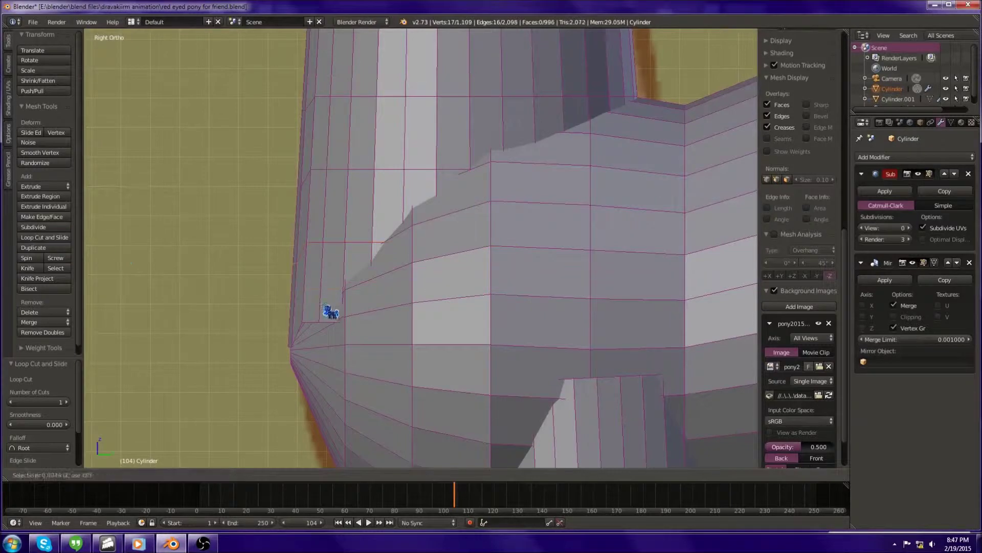
pyautogui.moveTo(330, 311); pyautogui.dragTo(303, 261, button='middle')
pyautogui.moveTo(186, 147); pyautogui.dragTo(274, 127, button='middle')
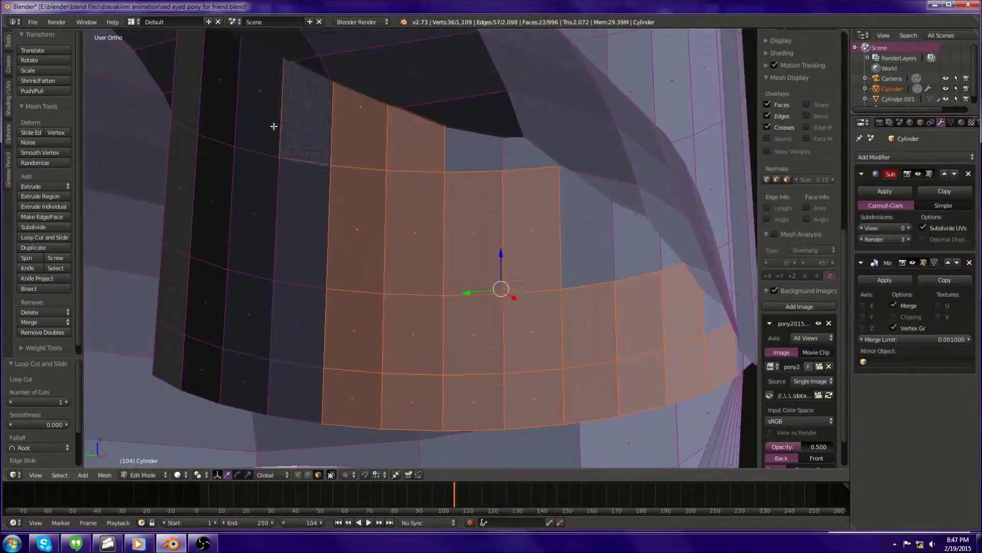
# - Hide the outer band of faces and fill four holes behind it with new faces
pyautogui.press('h')
pyautogui.moveTo(672, 254)
pyautogui.mouseDown(button='middle')
pyautogui.moveTo(522, 303)
pyautogui.moveTo(417, 279)
pyautogui.moveTo(502, 235)
pyautogui.moveTo(535, 328)
pyautogui.mouseUp(button='middle')
pyautogui.scroll(3, 536, 328)
pyautogui.press('f')
pyautogui.moveTo(649, 314)
pyautogui.mouseDown(button='middle')
pyautogui.moveTo(526, 188)
pyautogui.moveTo(384, 176)
pyautogui.moveTo(277, 182)
pyautogui.moveTo(419, 186)
pyautogui.moveTo(474, 235)
pyautogui.moveTo(440, 263)
pyautogui.moveTo(438, 318)
pyautogui.moveTo(458, 322)
pyautogui.moveTo(513, 281)
pyautogui.mouseUp(button='middle')
pyautogui.press('f')
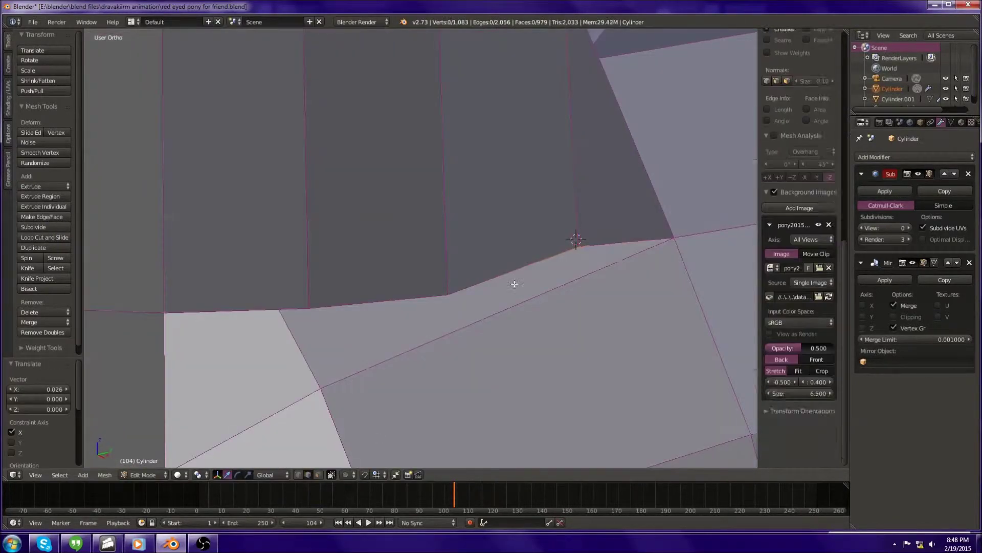
pyautogui.press('f')
pyautogui.moveTo(390, 291)
pyautogui.mouseDown(button='middle')
pyautogui.moveTo(501, 145)
pyautogui.moveTo(687, 82)
pyautogui.mouseUp(button='middle')
pyautogui.press('f')
pyautogui.moveTo(358, 164)
pyautogui.mouseDown(button='middle')
pyautogui.moveTo(493, 280)
pyautogui.moveTo(350, 404)
pyautogui.moveTo(442, 403)
pyautogui.mouseUp(button='middle')
# - Nudge vertices along Y and fill a face across three vertices
pyautogui.press('g')
pyautogui.press('y')
pyautogui.click(404, 211)
pyautogui.press('f')
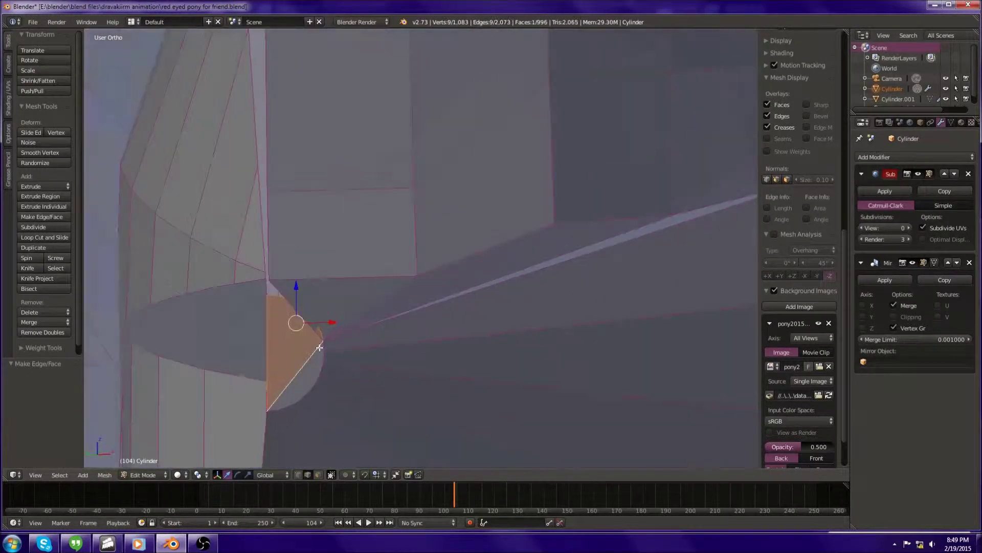
pyautogui.moveTo(456, 353); pyautogui.dragTo(301, 193, button='middle')
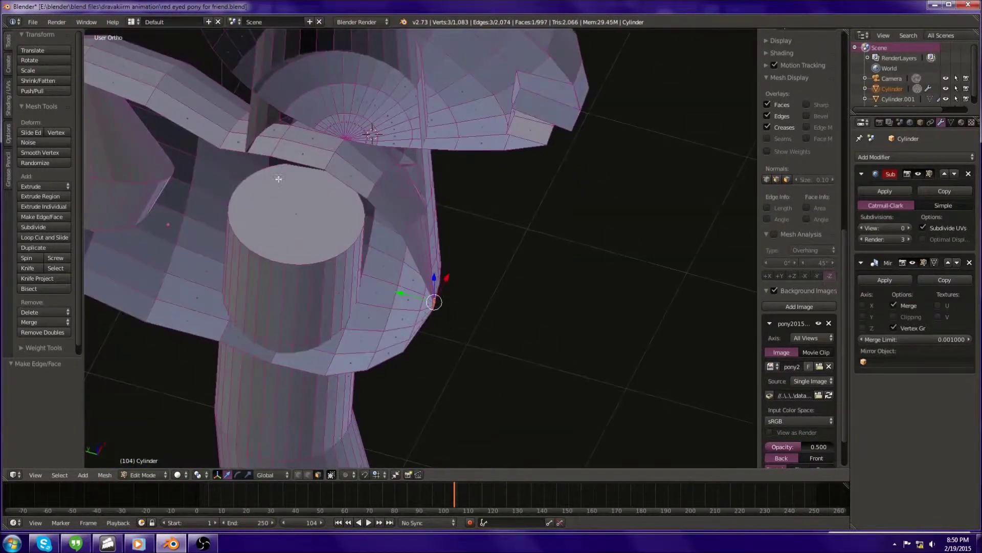
# - Delete unwanted faces and add a loop cut around the neck
pyautogui.click(398, 261)
pyautogui.moveTo(399, 262)
pyautogui.mouseDown(button='middle')
pyautogui.moveTo(432, 266)
pyautogui.moveTo(465, 308)
pyautogui.moveTo(445, 265)
pyautogui.moveTo(552, 359)
pyautogui.mouseUp(button='middle')
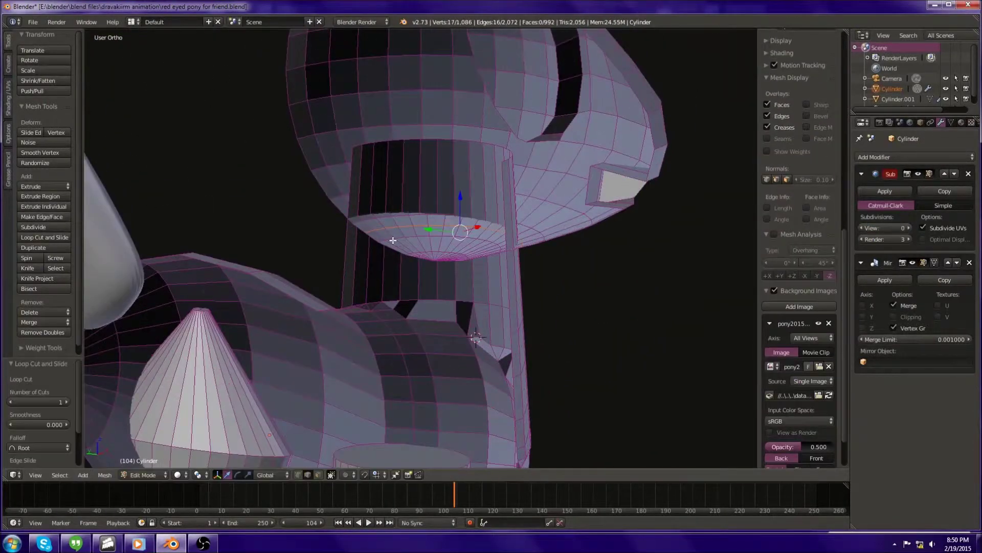
pyautogui.hotkey('ctrl', 'r')
pyautogui.click(363, 266)
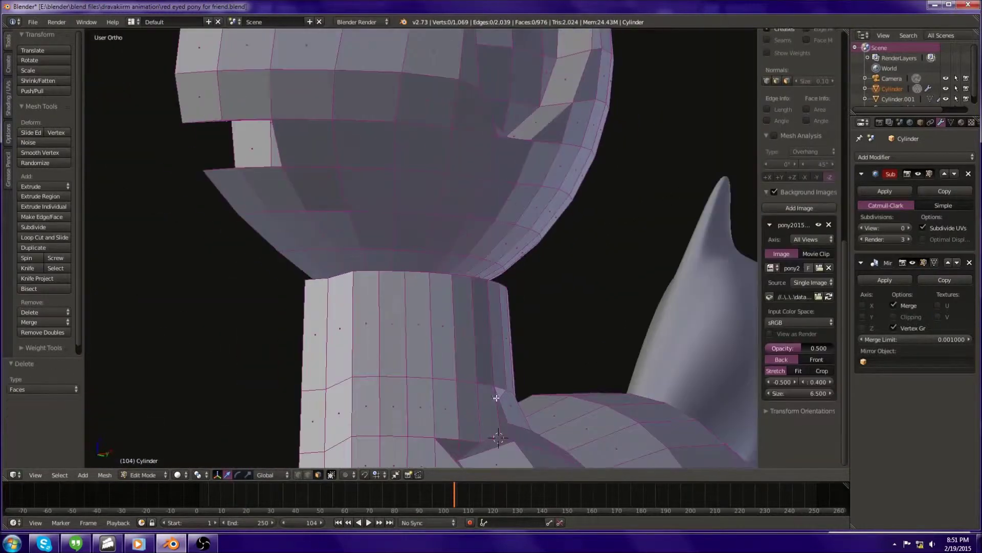
# - Fill two gaps under the head and delete the stray faces there
pyautogui.press('f')
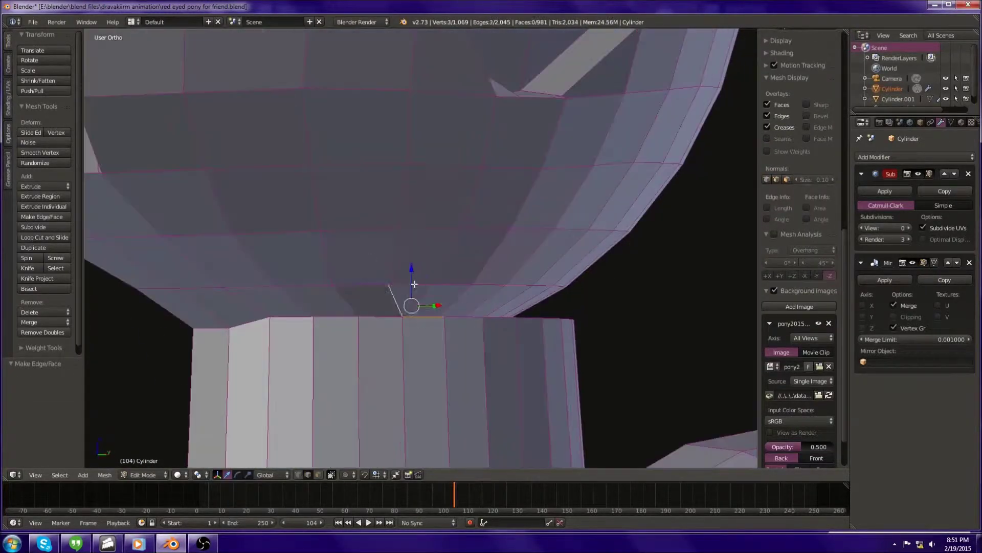
pyautogui.moveTo(462, 298); pyautogui.dragTo(433, 310, button='middle')
pyautogui.press('f')
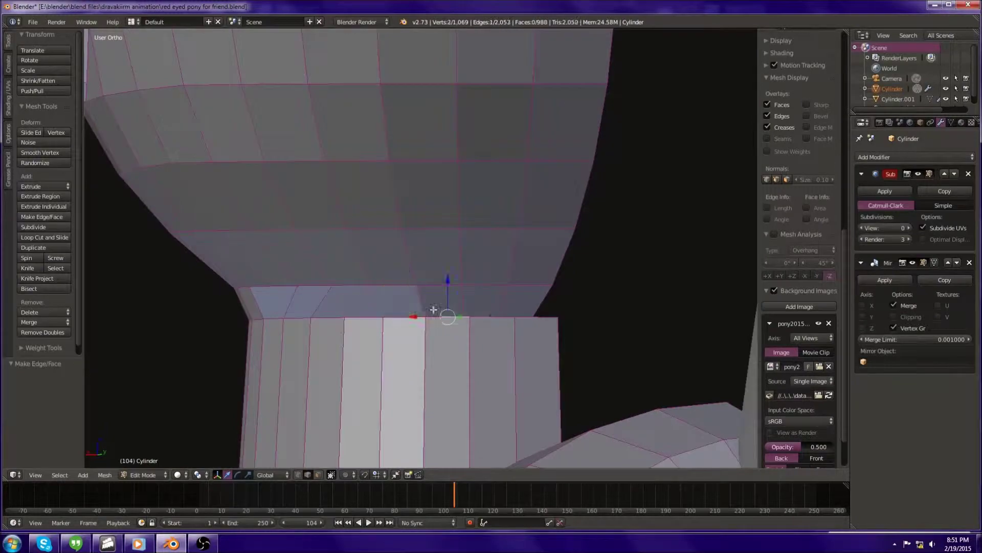
pyautogui.moveTo(526, 306); pyautogui.dragTo(438, 357, button='middle')
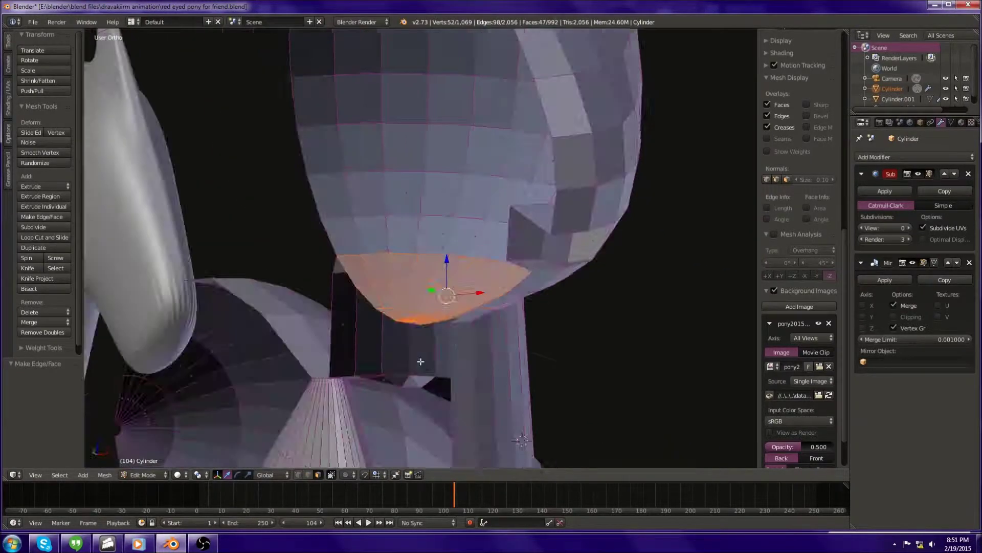
pyautogui.press('x')
pyautogui.scroll(-6, 438, 356)
pyautogui.press('KP_3')
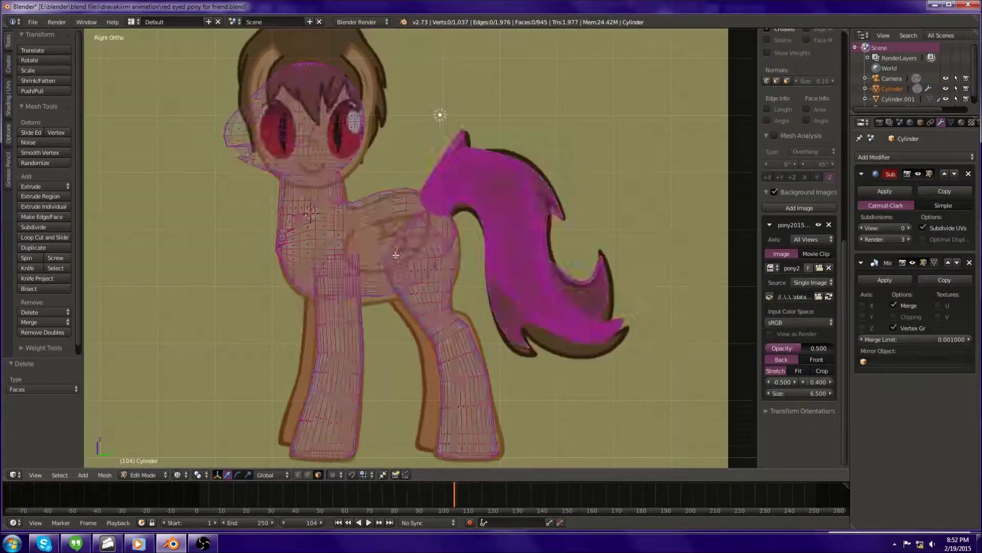
# - Set the Subsurf view smoothing back to level 3 and review the smoothed pony
pyautogui.press('Tab')
pyautogui.write('3')
pyautogui.press('Return')
pyautogui.moveTo(498, 263); pyautogui.dragTo(227, 305, button='middle')
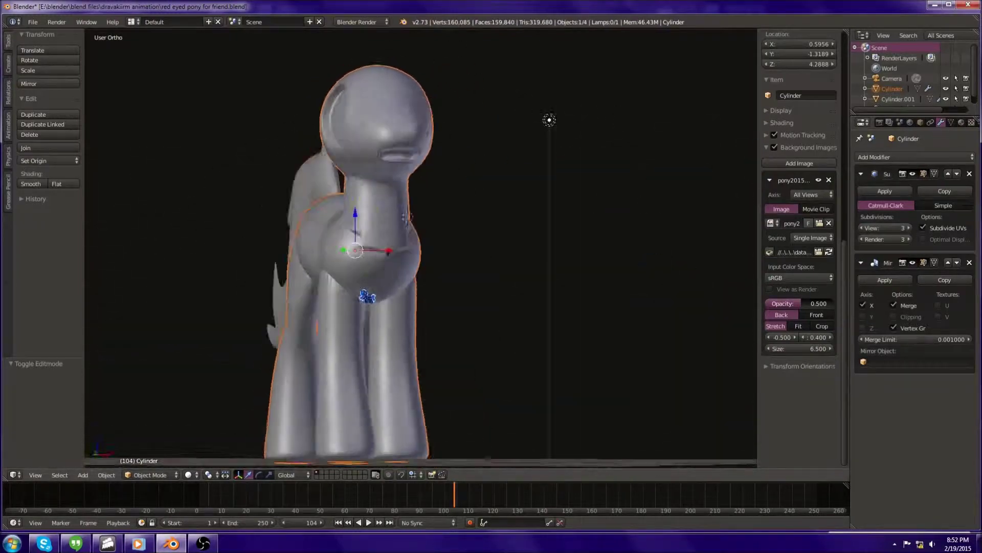
pyautogui.press('KP_3')
# - Add a new edge loop across the leg with a loop cut
pyautogui.press('Tab')
pyautogui.scroll(-3, 658, 291)
pyautogui.scroll(5, 472, 99)
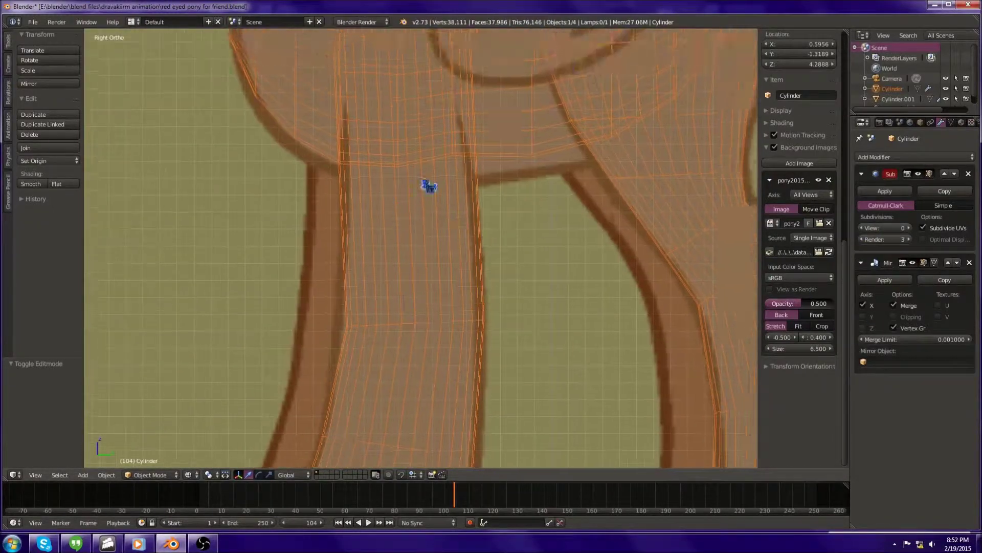
pyautogui.hotkey('ctrl', 'r')
pyautogui.click(476, 236)
pyautogui.click(515, 233)
# - Scale down the leg's bottom face and shift it along the X axis
pyautogui.press('z')
pyautogui.moveTo(406, 264); pyautogui.dragTo(377, 330, button='middle')
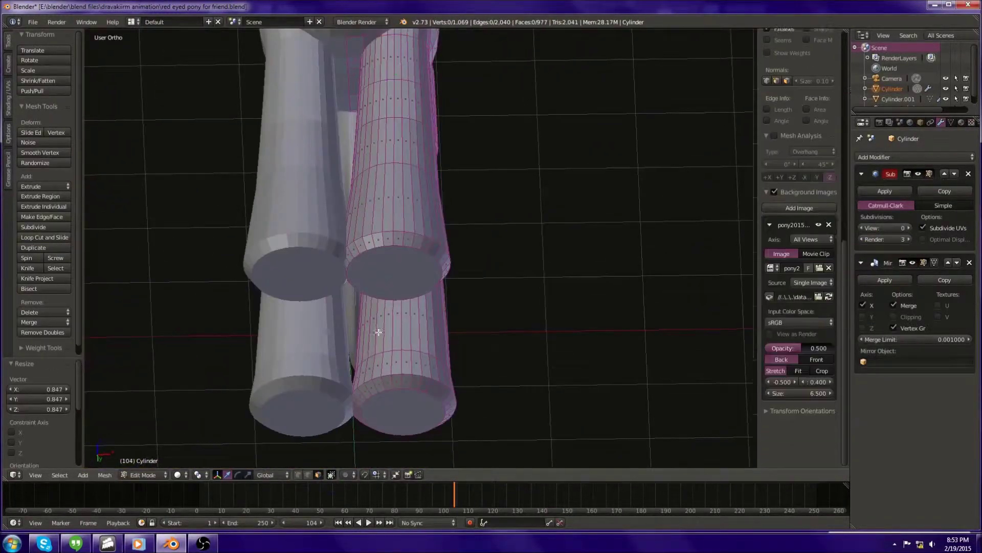
pyautogui.rightClick(447, 267)
pyautogui.press('s')
pyautogui.press('x')
pyautogui.press('Return')
# - Compare the leg against the sketch in side wireframe, then view the solid pony in three-quarter
pyautogui.press('KP_3')
pyautogui.press('z')
pyautogui.hotkey('alt', 'a')
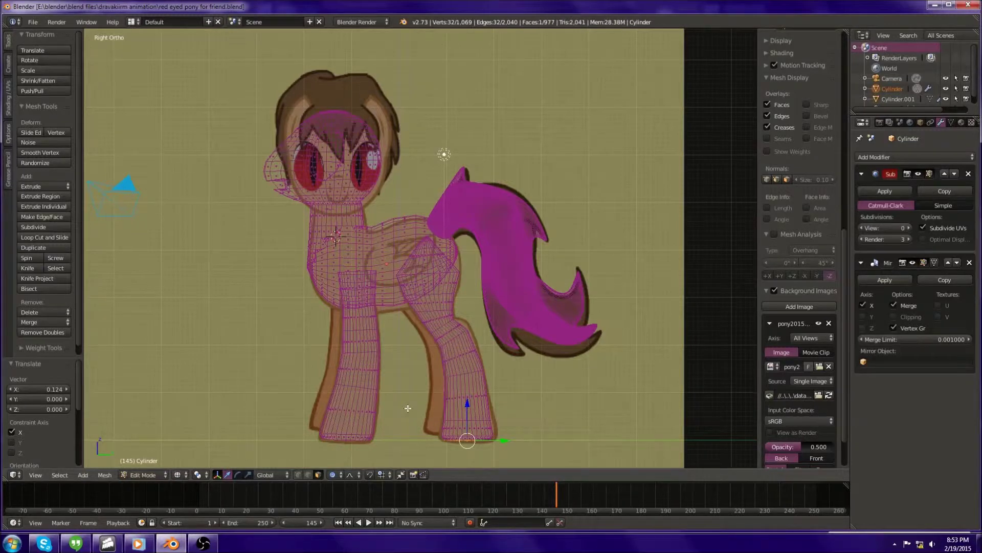
pyautogui.press('Tab')
pyautogui.press('z')
pyautogui.moveTo(420, 246); pyautogui.dragTo(563, 241, button='middle')
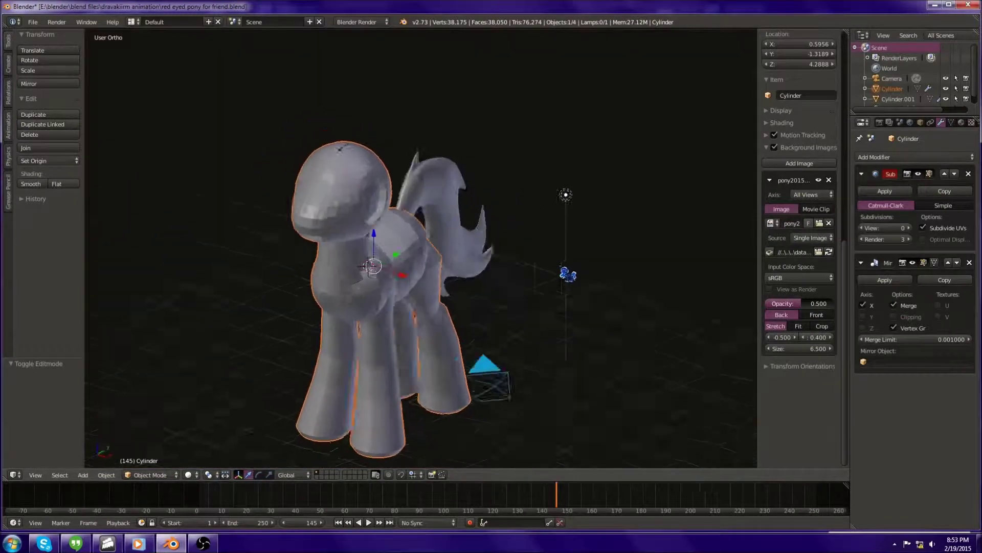
pyautogui.moveTo(704, 270)
pyautogui.mouseDown(button='middle')
pyautogui.moveTo(662, 309)
pyautogui.moveTo(623, 320)
pyautogui.mouseUp(button='middle')
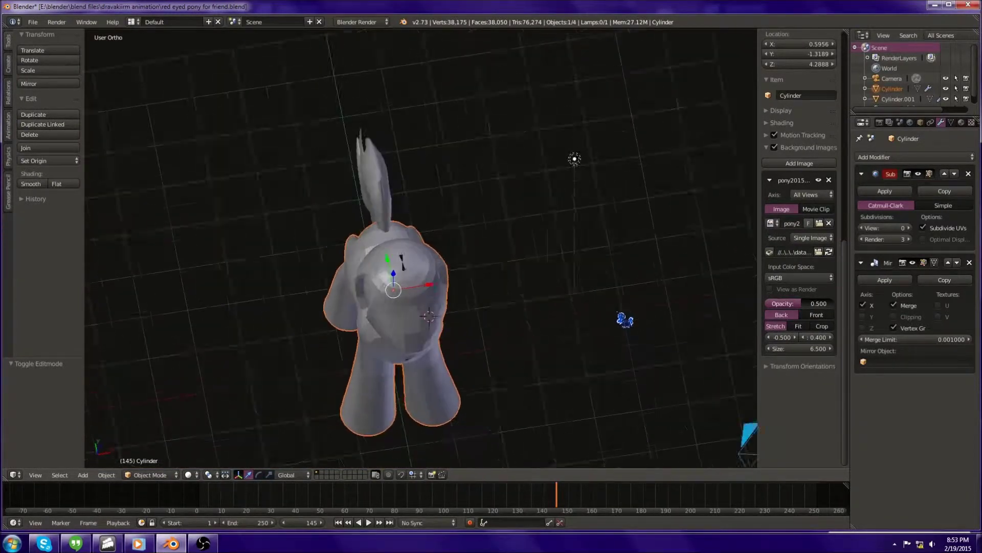
pyautogui.scroll(4, 623, 320)
pyautogui.scroll(3, 623, 321)
pyautogui.press('z')
pyautogui.press('z')
pyautogui.moveTo(358, 344); pyautogui.dragTo(326, 339, button='middle')
pyautogui.moveTo(276, 276)
pyautogui.mouseDown(button='middle')
pyautogui.moveTo(281, 266)
pyautogui.moveTo(344, 277)
pyautogui.mouseUp(button='middle')
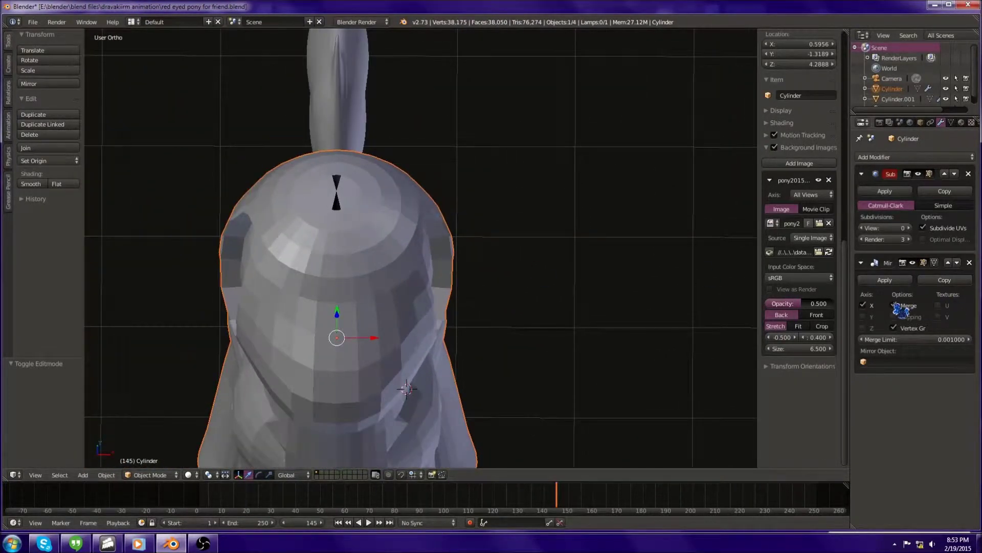
pyautogui.click(865, 305)
pyautogui.moveTo(399, 333)
pyautogui.mouseDown(button='middle')
pyautogui.moveTo(445, 324)
pyautogui.moveTo(495, 278)
pyautogui.moveTo(553, 167)
pyautogui.moveTo(529, 169)
pyautogui.moveTo(516, 217)
pyautogui.moveTo(432, 366)
pyautogui.moveTo(485, 388)
pyautogui.moveTo(464, 334)
pyautogui.mouseUp(button='middle')
pyautogui.press('Tab')
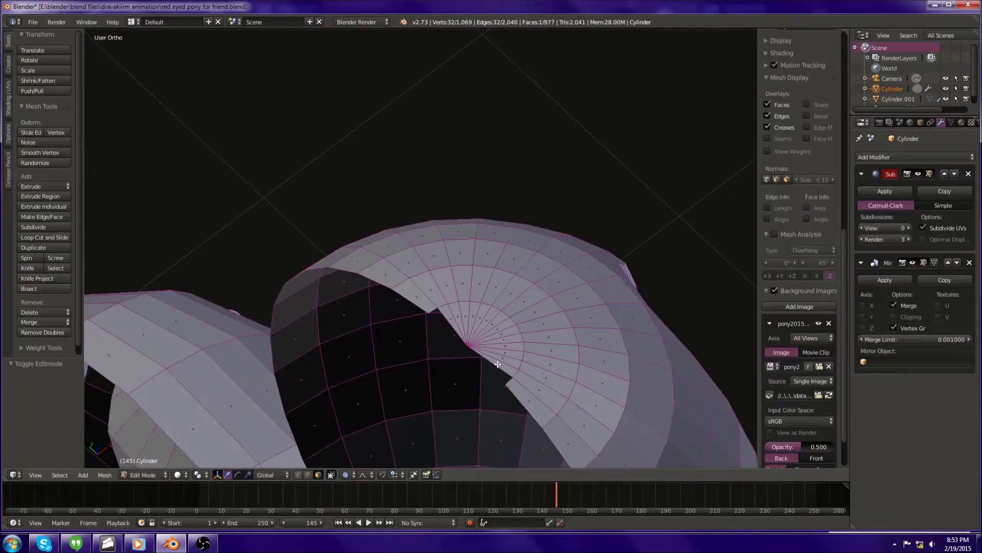
pyautogui.press('Tab')
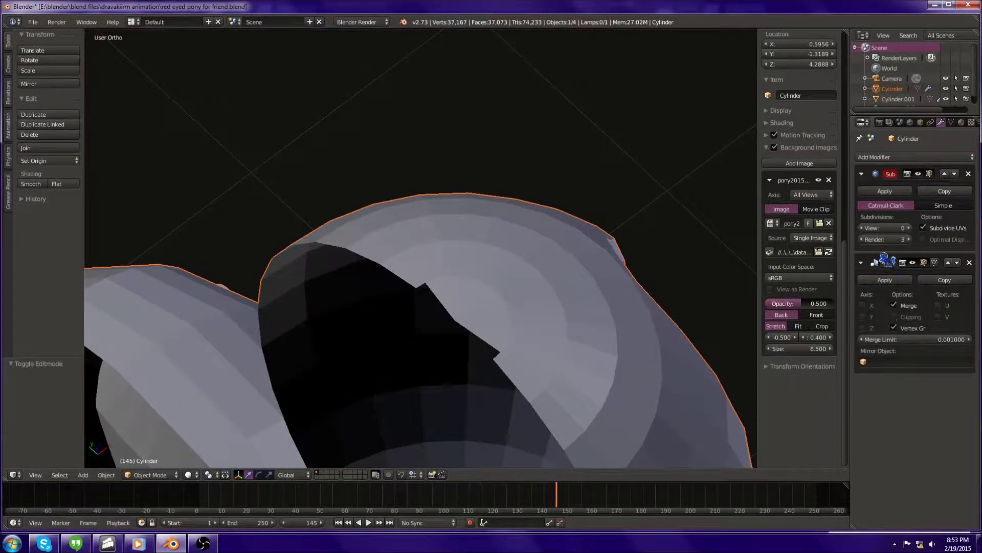
pyautogui.moveTo(717, 338); pyautogui.dragTo(603, 356, button='middle')
pyautogui.scroll(-4, 566, 322)
pyautogui.moveTo(566, 323)
pyautogui.mouseDown(button='middle')
pyautogui.moveTo(432, 281)
pyautogui.moveTo(459, 283)
pyautogui.mouseUp(button='middle')
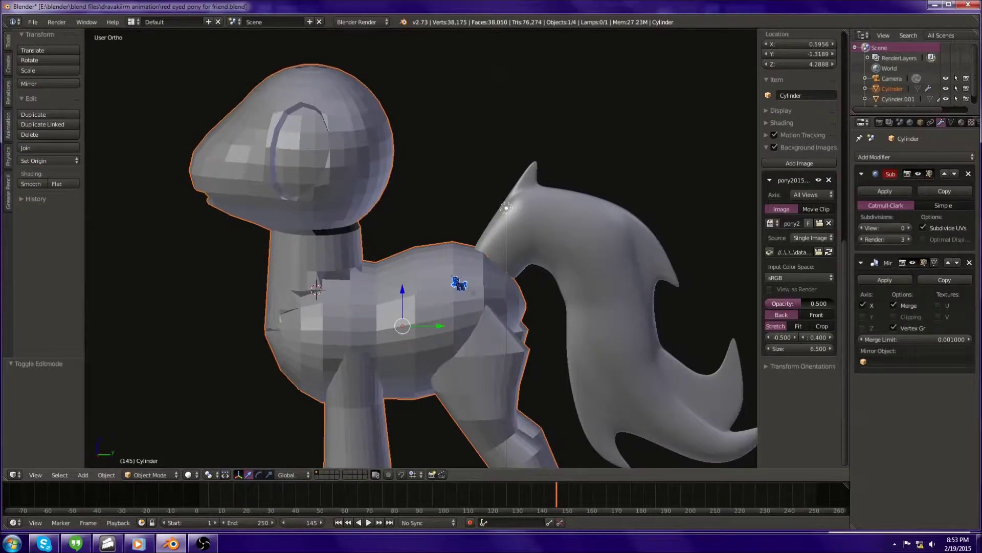
pyautogui.keyDown('shift'); pyautogui.scroll(-4, 421, 251); pyautogui.keyUp('shift')
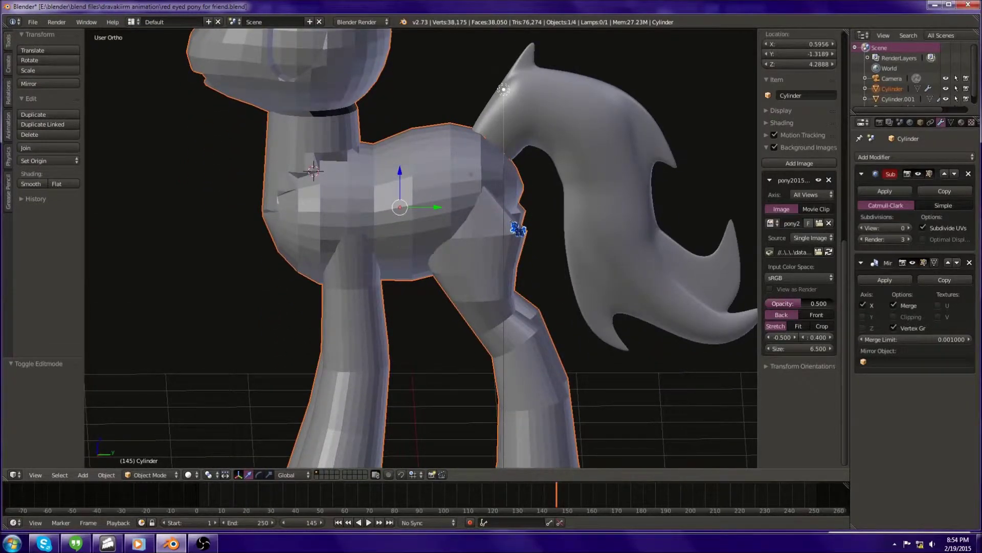
pyautogui.scroll(-5, 522, 259)
pyautogui.moveTo(456, 281)
pyautogui.mouseDown(button='middle')
pyautogui.moveTo(401, 287)
pyautogui.moveTo(652, 311)
pyautogui.moveTo(293, 270)
pyautogui.moveTo(409, 205)
pyautogui.moveTo(518, 125)
pyautogui.moveTo(537, 174)
pyautogui.mouseUp(button='middle')
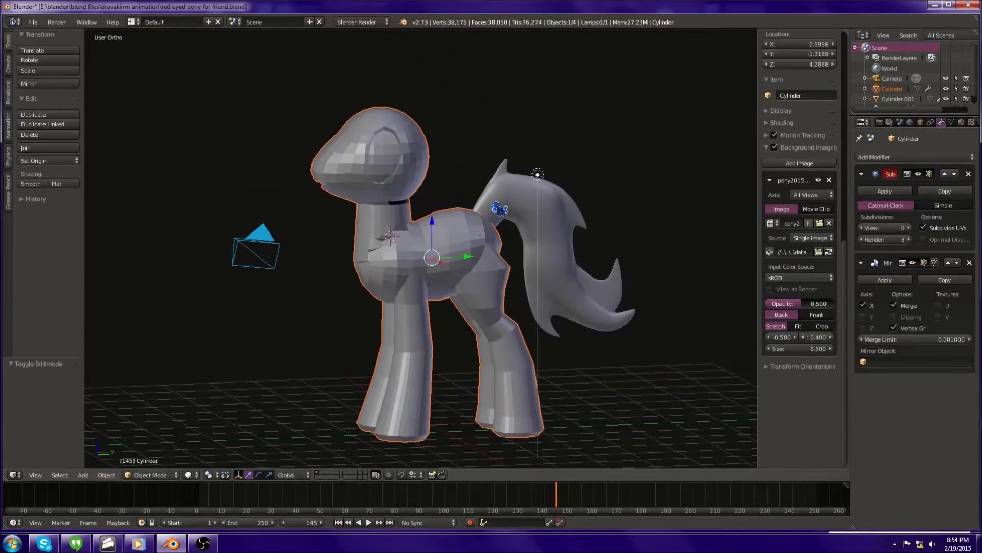